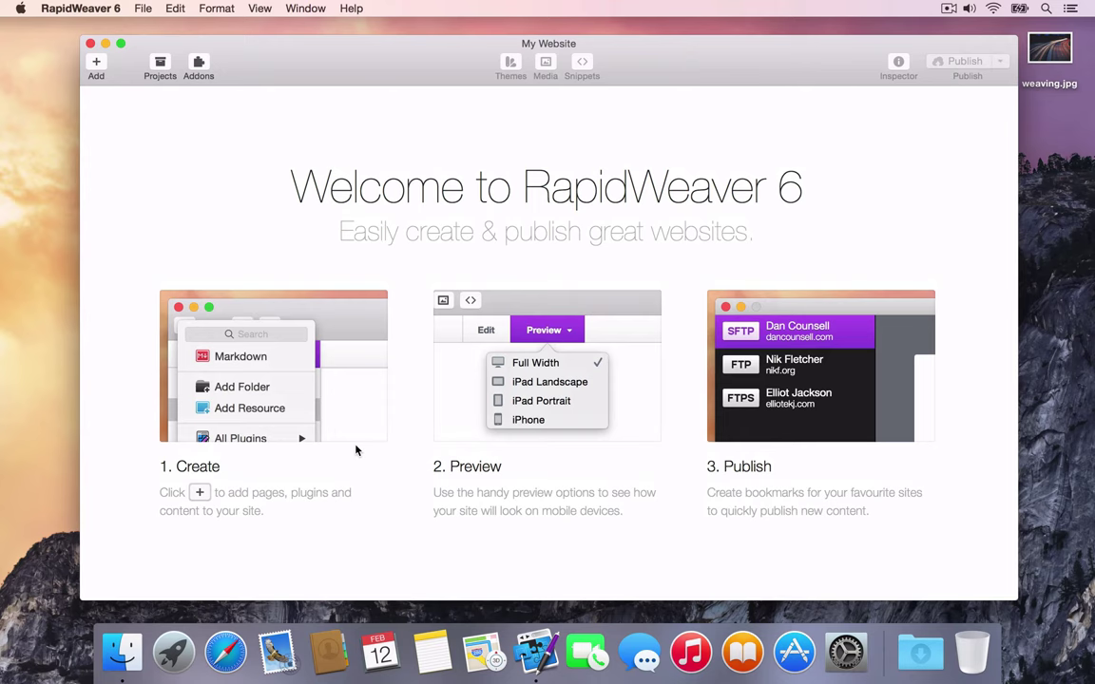
# Quit RapidWeaver 6 with Cmd+Q so only the Finder desktop remains.
pyautogui.press('super+q')
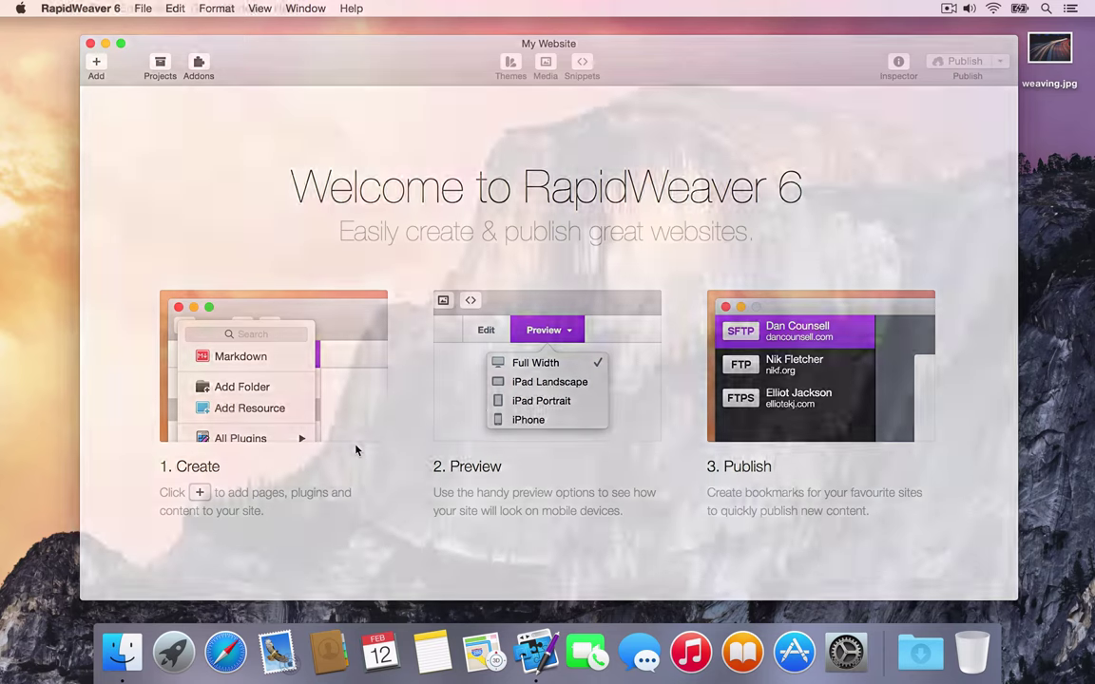
# Relaunch RapidWeaver from the Dock and create a new blank 'My Website' project.
pyautogui.click(547, 646)
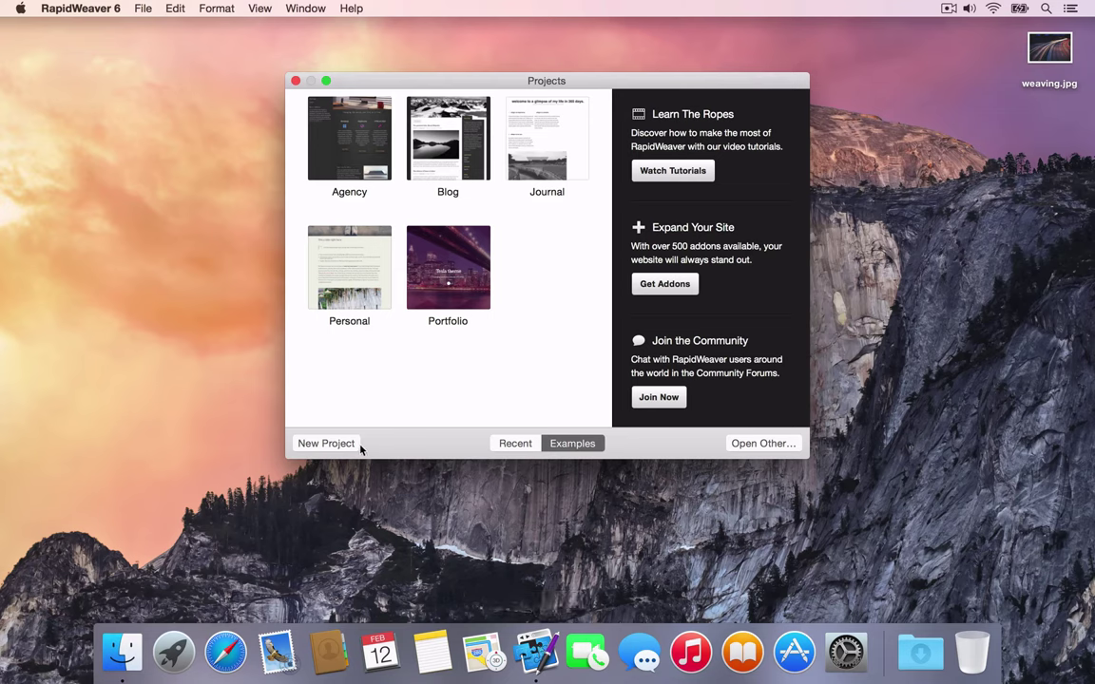
pyautogui.click(511, 444)
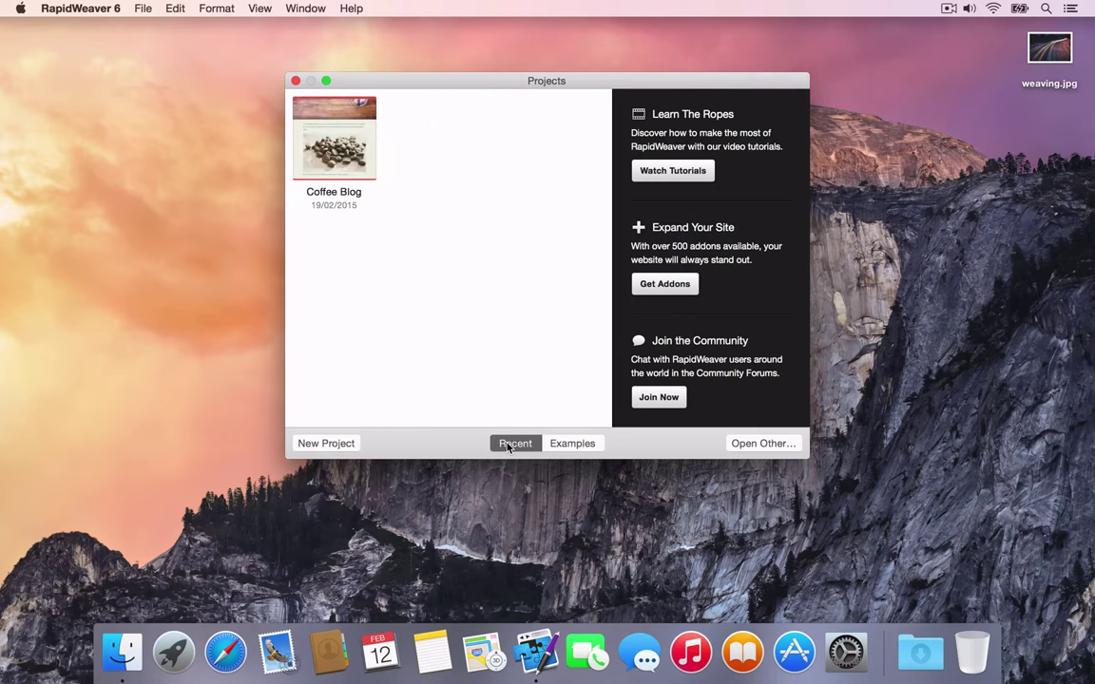
pyautogui.click(593, 447)
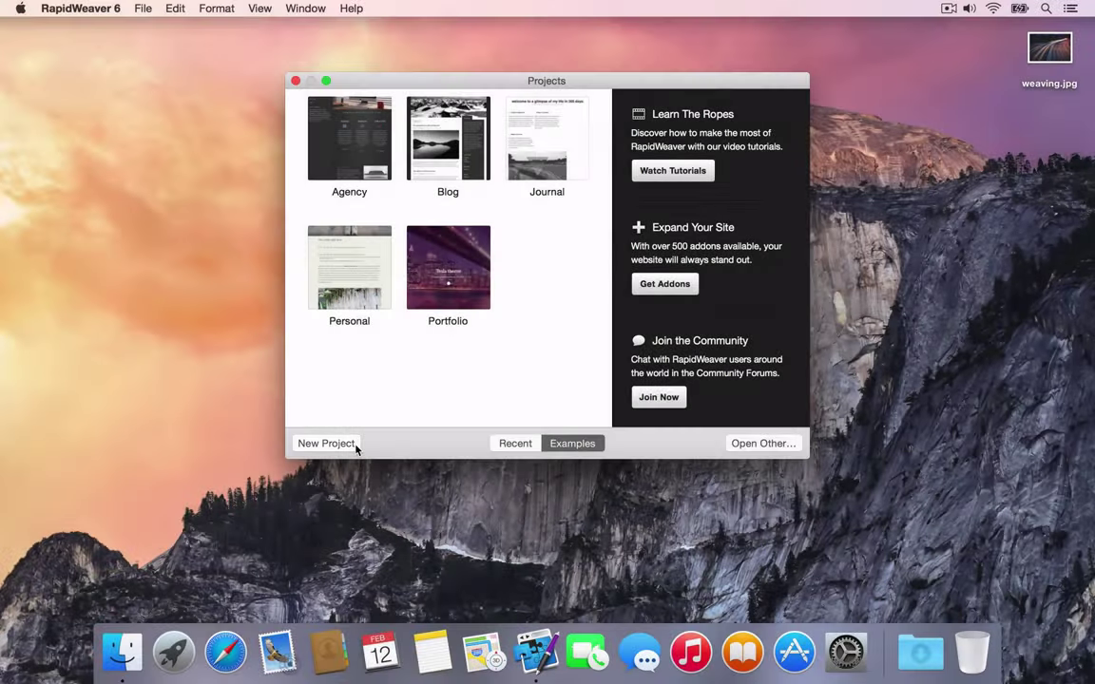
pyautogui.click(326, 444)
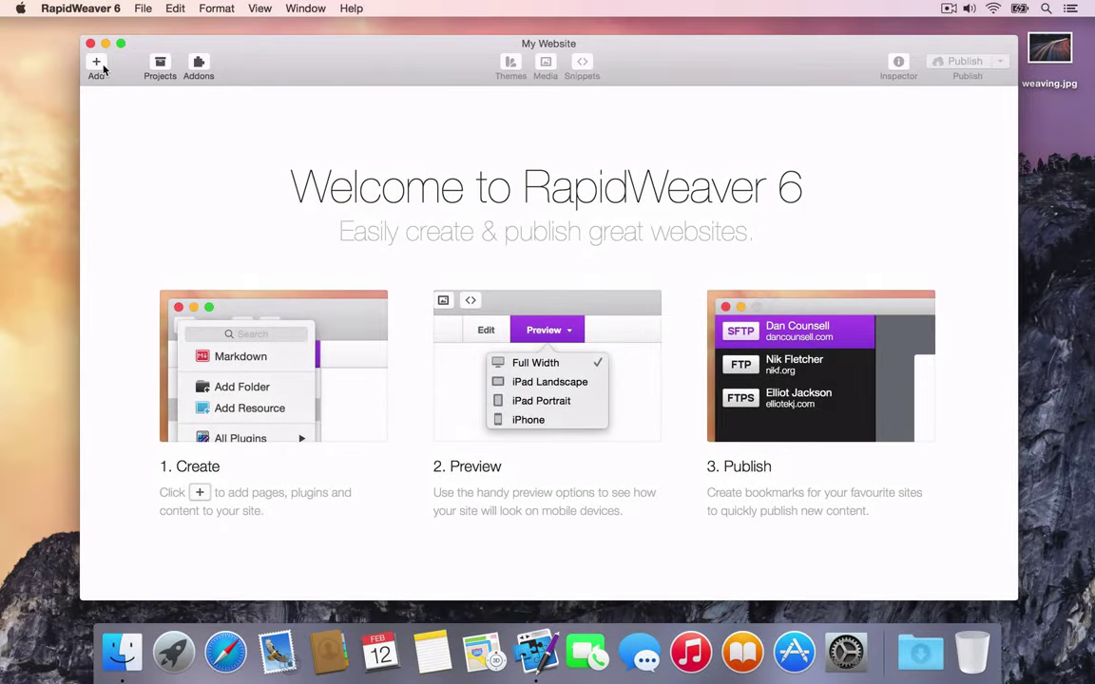
# Add a Styled Text page from All Plugins, creating an 'Untitled Page'.
pyautogui.click(98, 65)
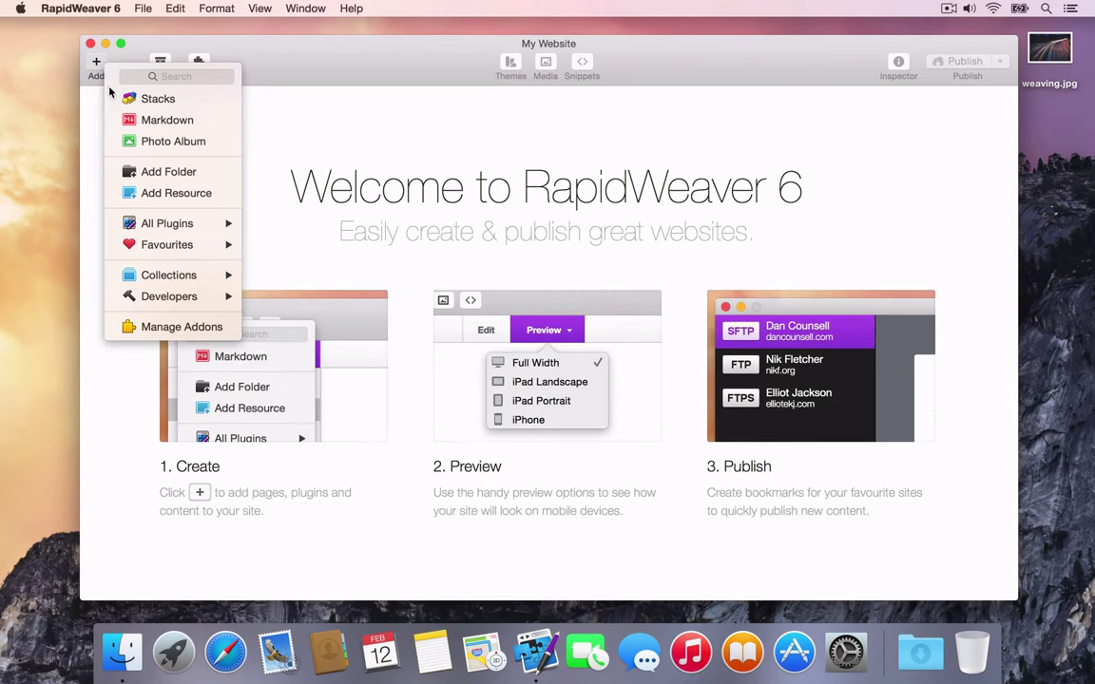
pyautogui.moveTo(144, 226)
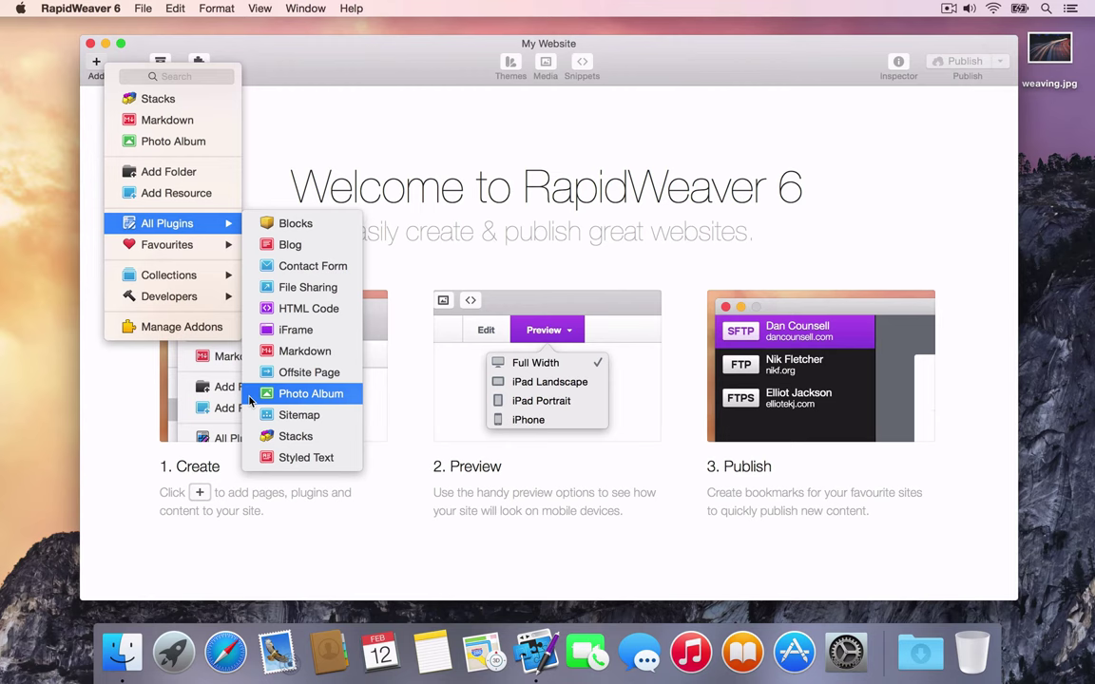
pyautogui.click(252, 458)
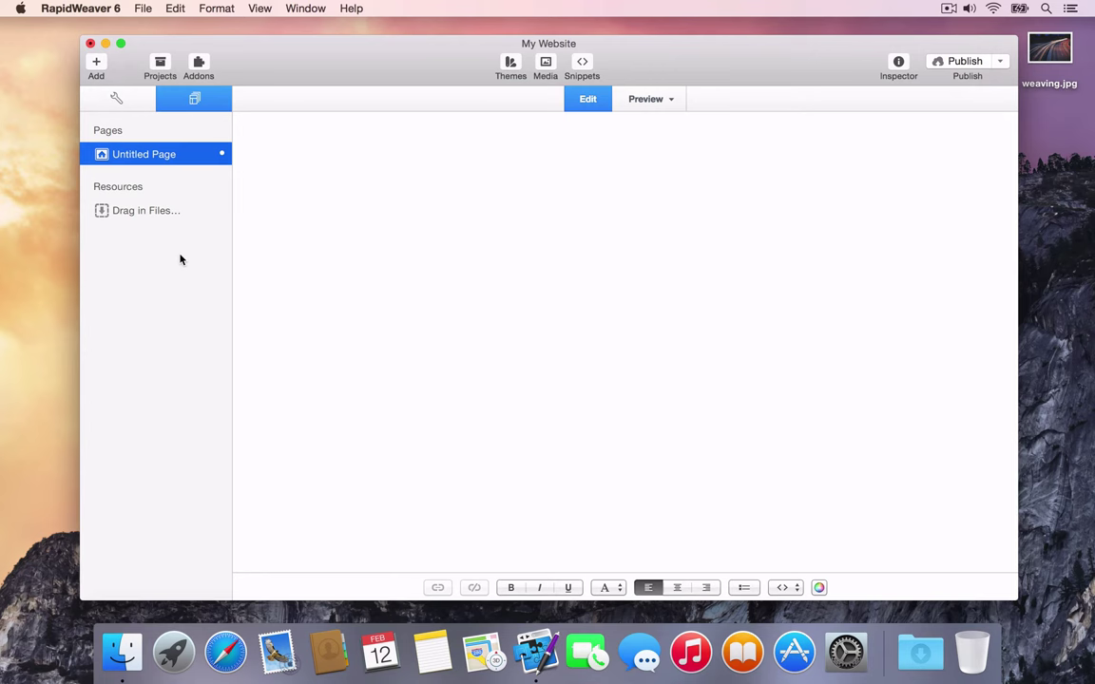
# Rename 'Untitled Page' to 'Home' in the Pages sidebar.
pyautogui.doubleClick(176, 158)
pyautogui.write('Home')
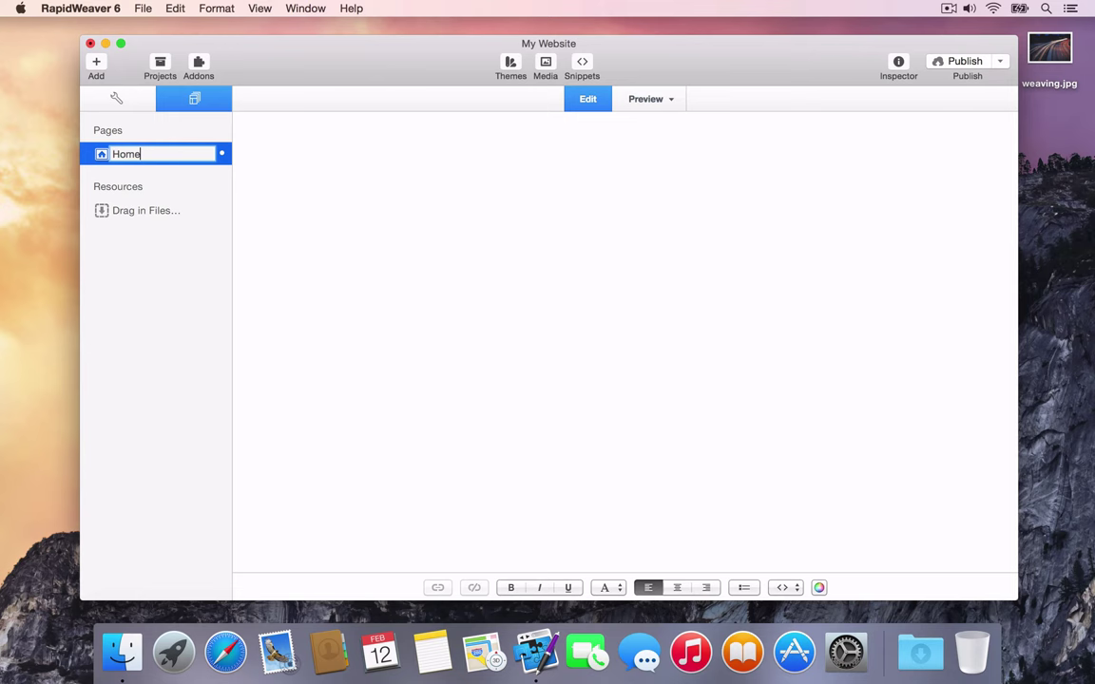
pyautogui.press('Return')
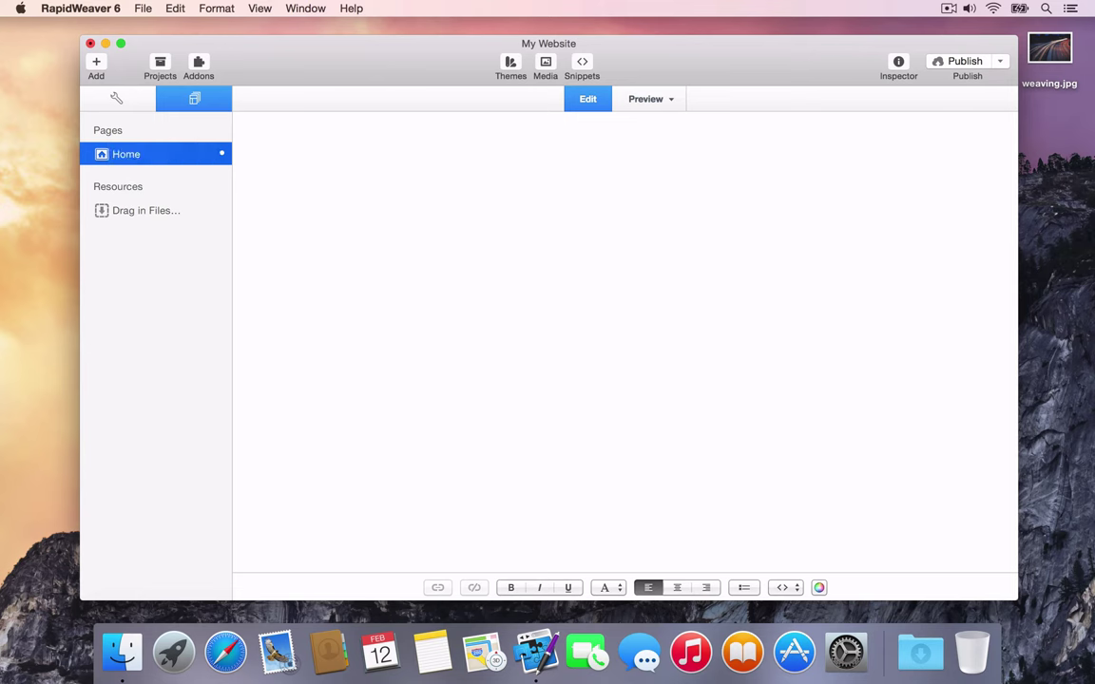
# Type 'Hello World!' and 'Let's get weaving!' on separate lines in the Home page body.
pyautogui.click(261, 153)
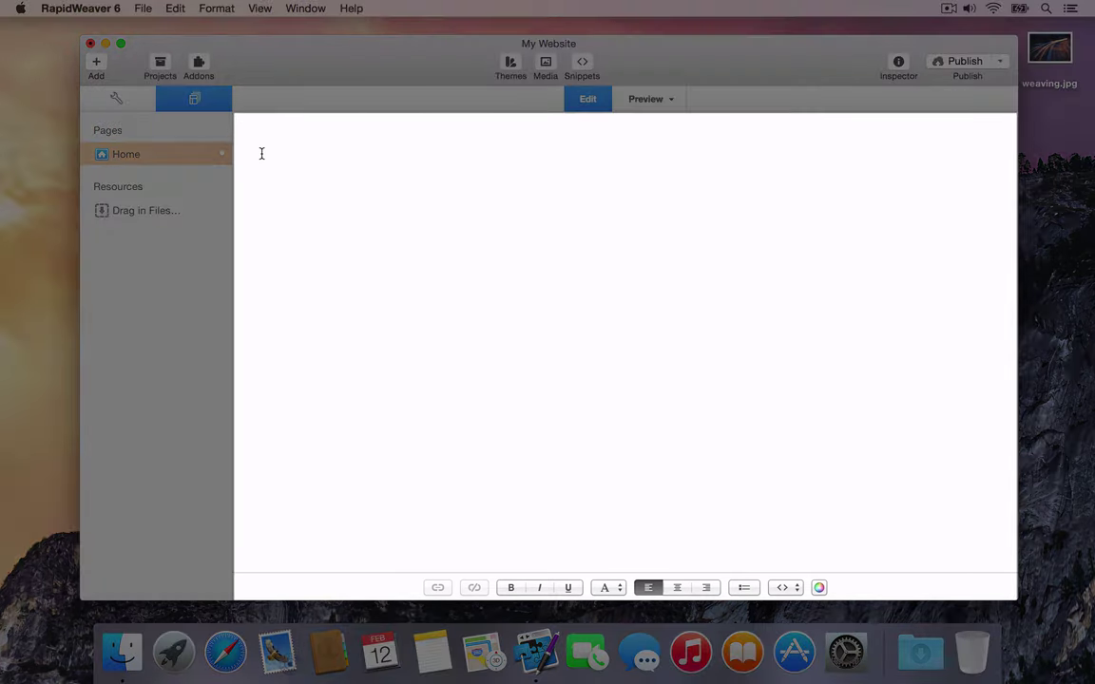
pyautogui.write('Hello')
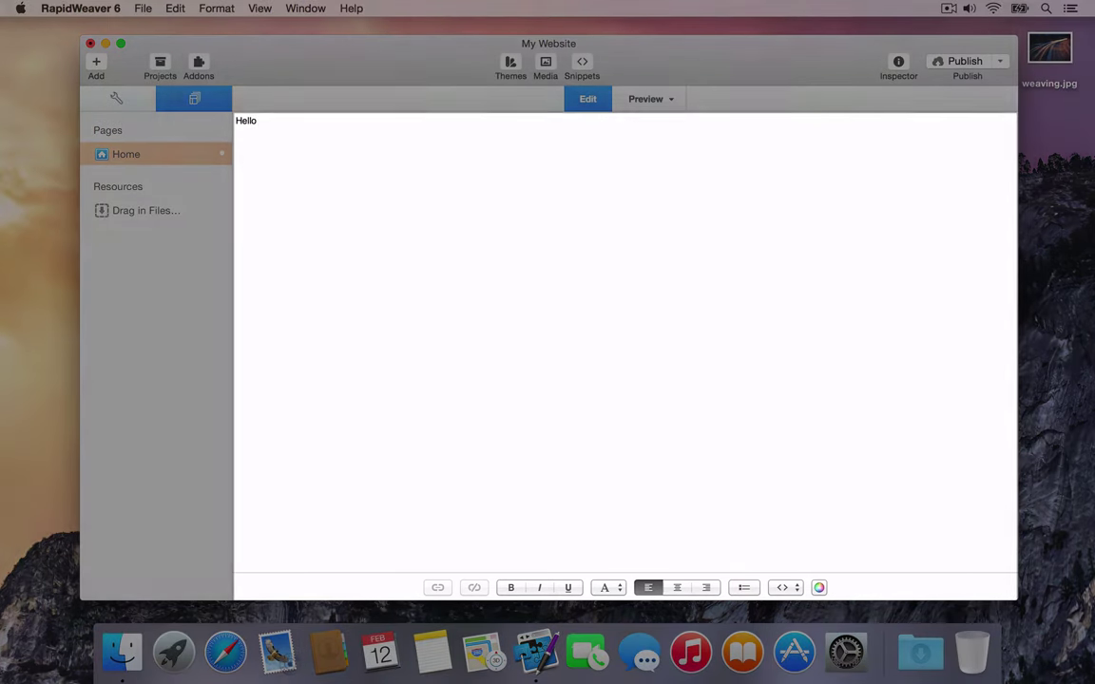
pyautogui.write(' World!')
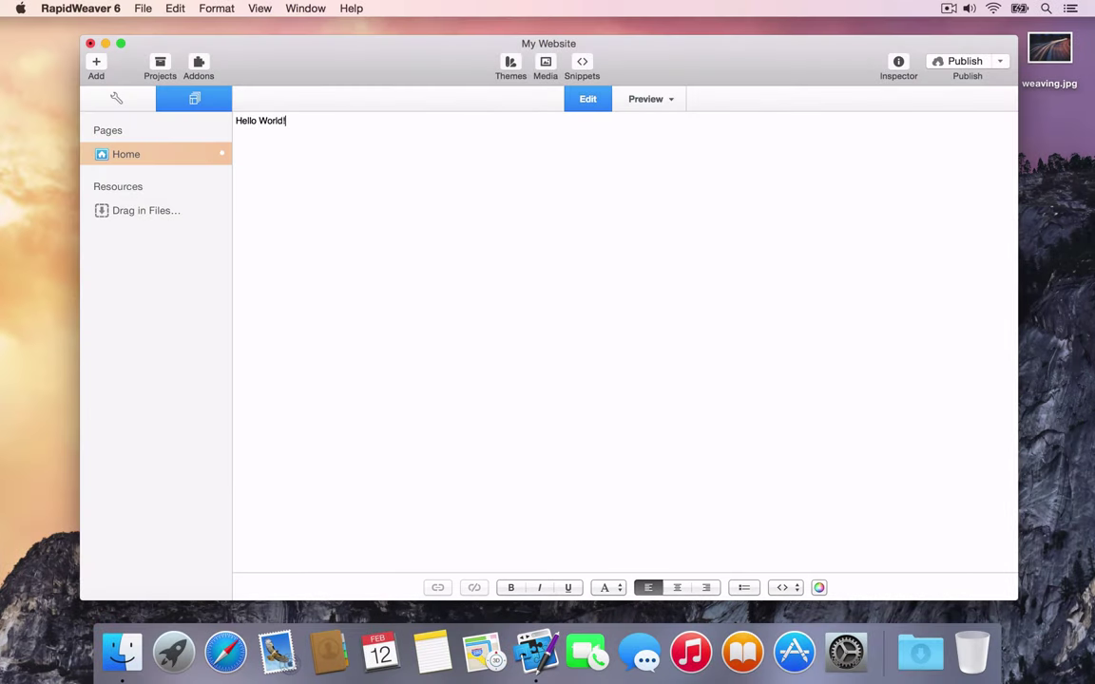
pyautogui.press('Return')
pyautogui.write("Let's get weaving!")
pyautogui.press('Return')
# Make the 'Hello World!' line bold through the Format menu.
pyautogui.moveTo(287, 121); pyautogui.dragTo(226, 119)
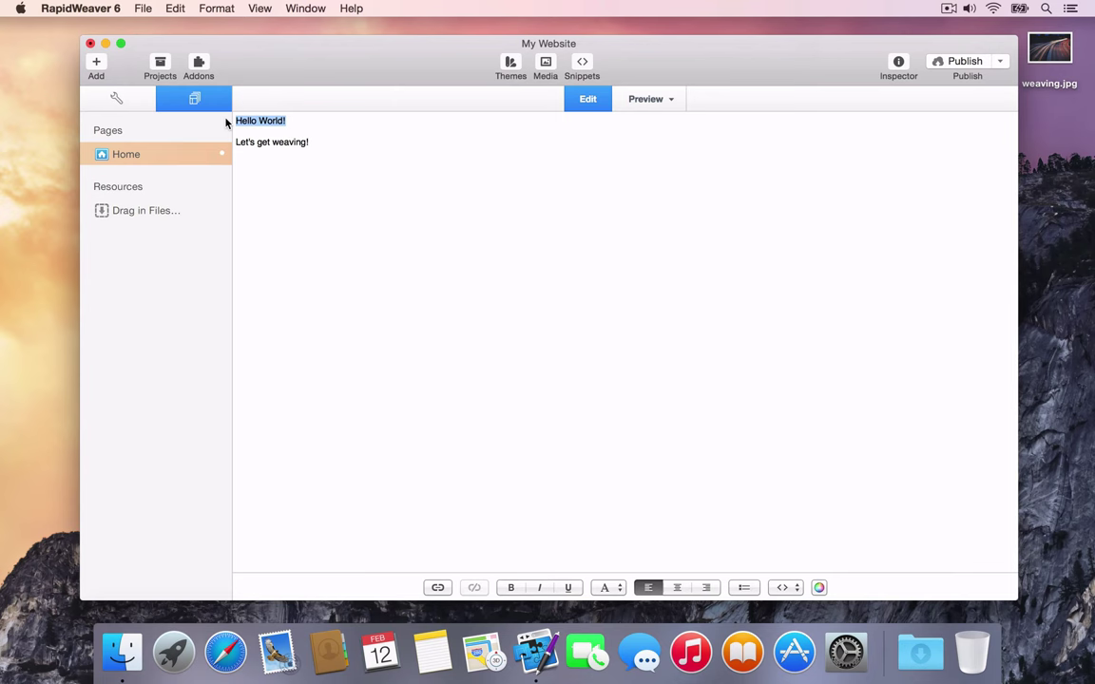
pyautogui.click(207, 9)
pyautogui.click(240, 27)
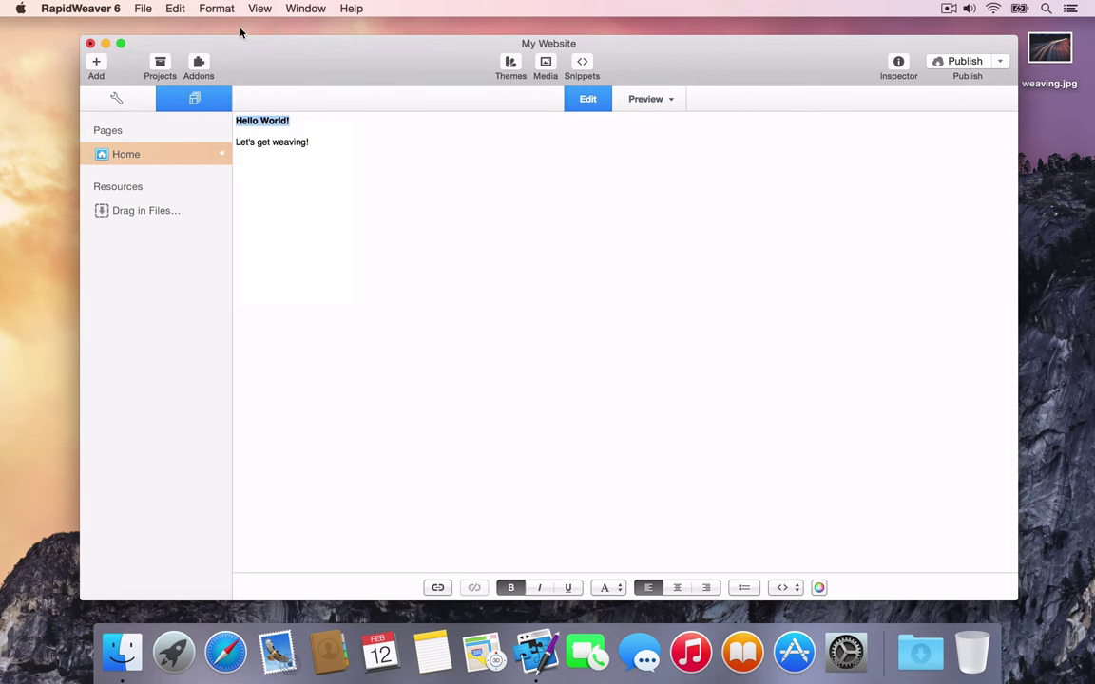
pyautogui.click(302, 188)
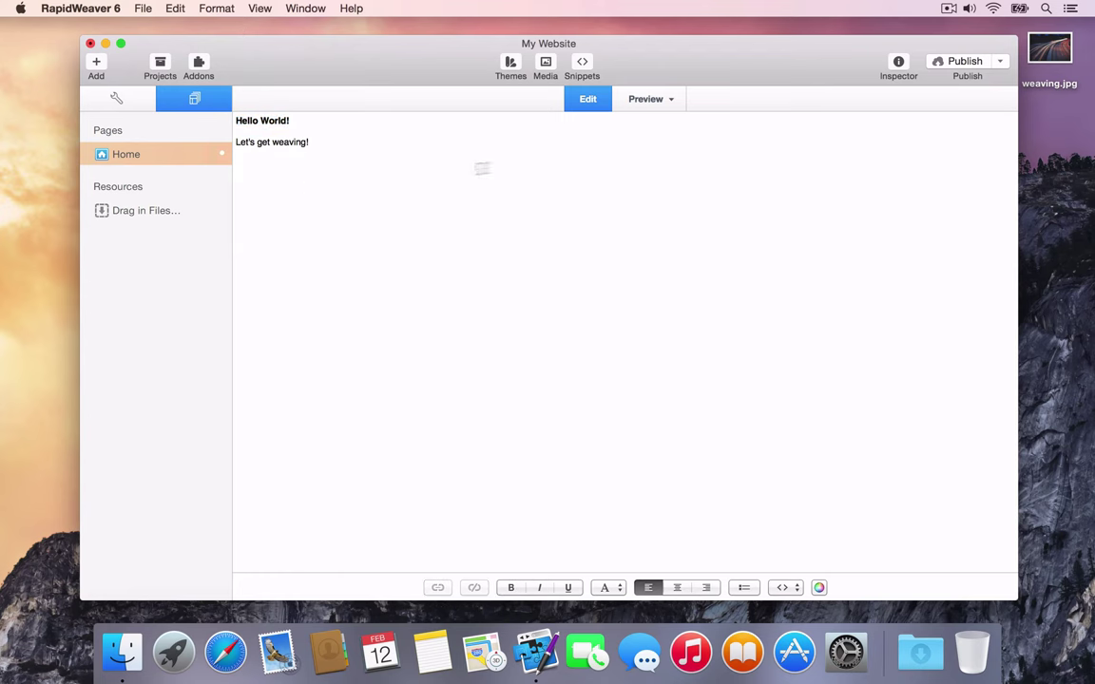
# Drop weaving.jpg from the desktop below the text and centre-align it.
pyautogui.moveTo(1050, 49); pyautogui.dragTo(828, 284)
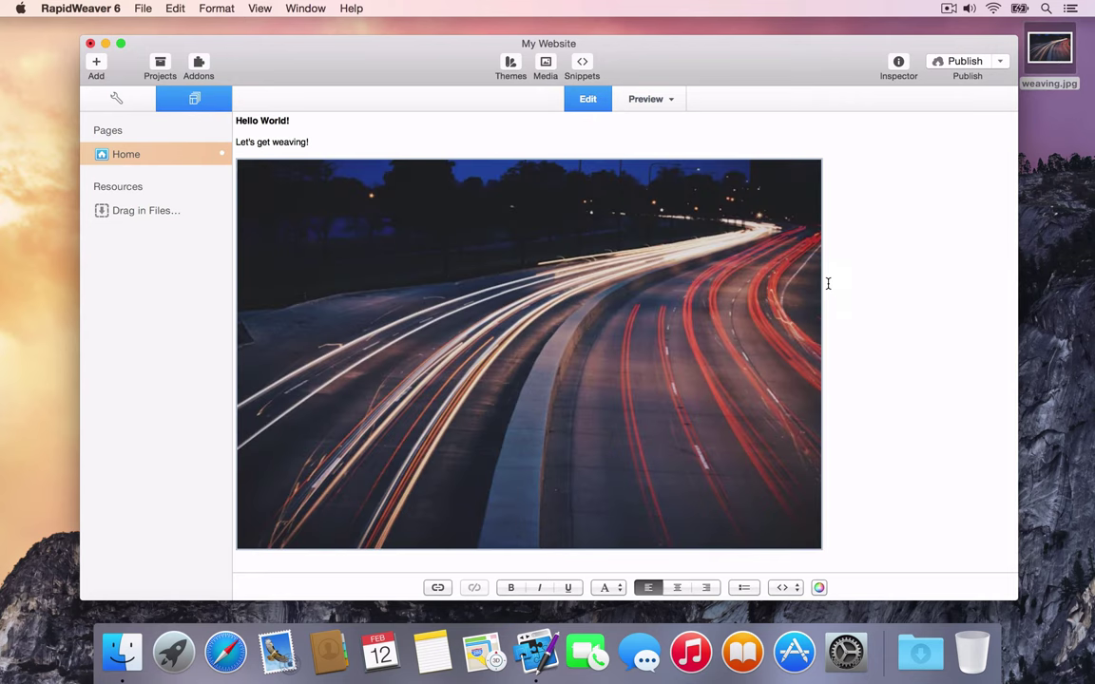
pyautogui.click(678, 589)
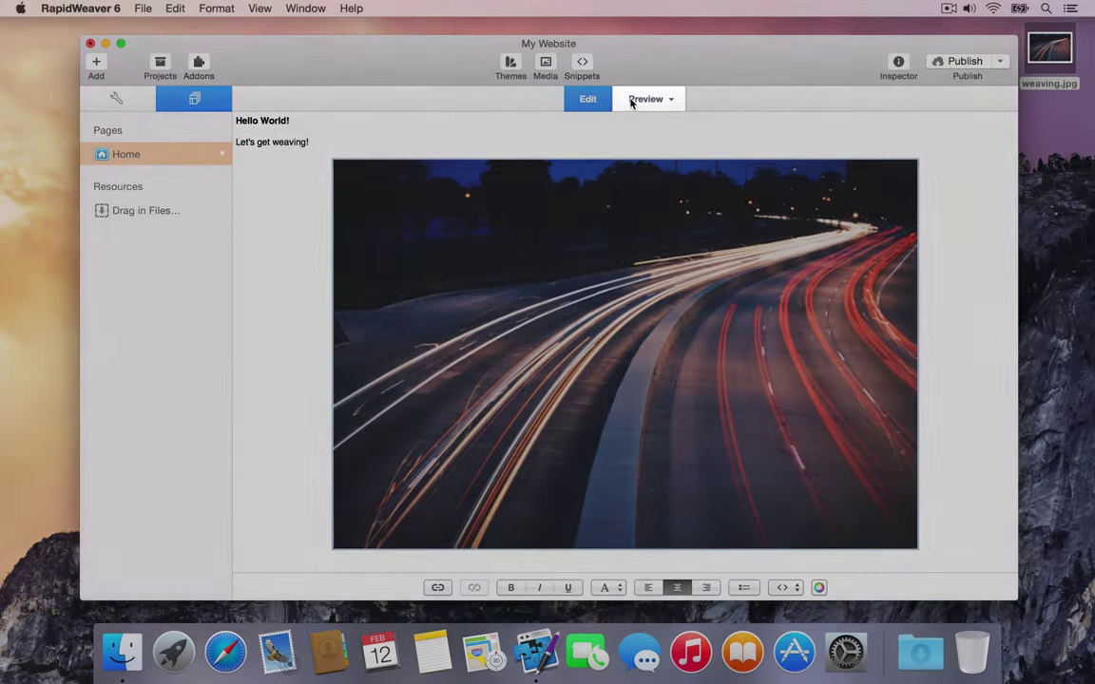
# Preview the Home page at iPad Portrait size, then bring up the theme browser.
pyautogui.click(632, 99)
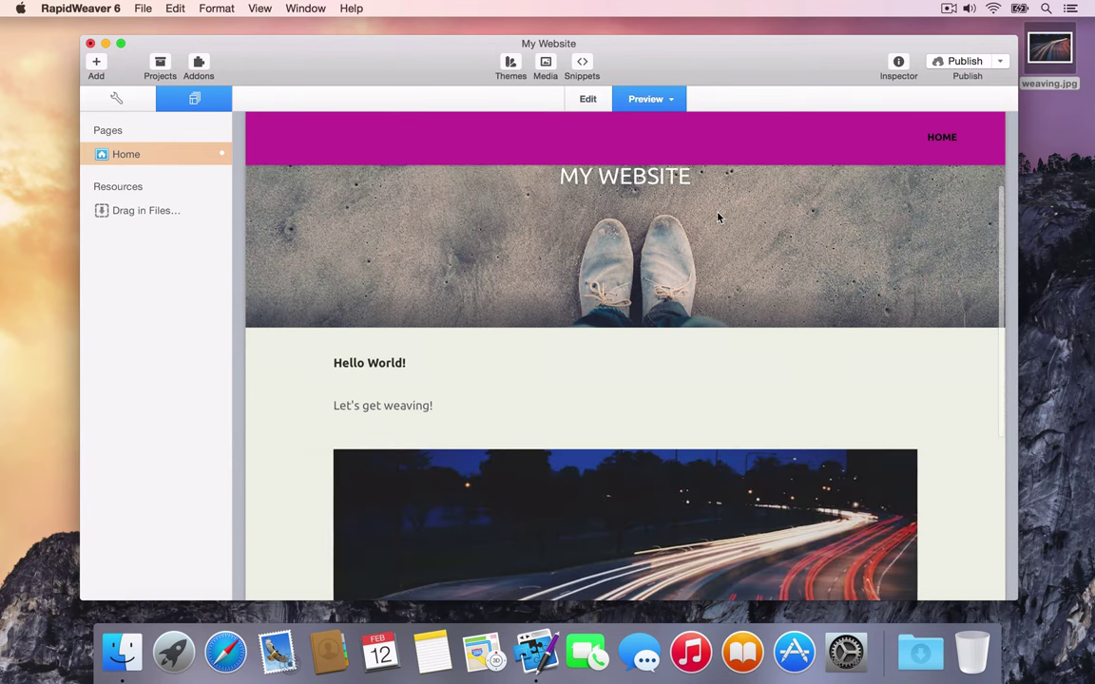
pyautogui.scroll(-1, 718, 217)
pyautogui.scroll(-3, 718, 218)
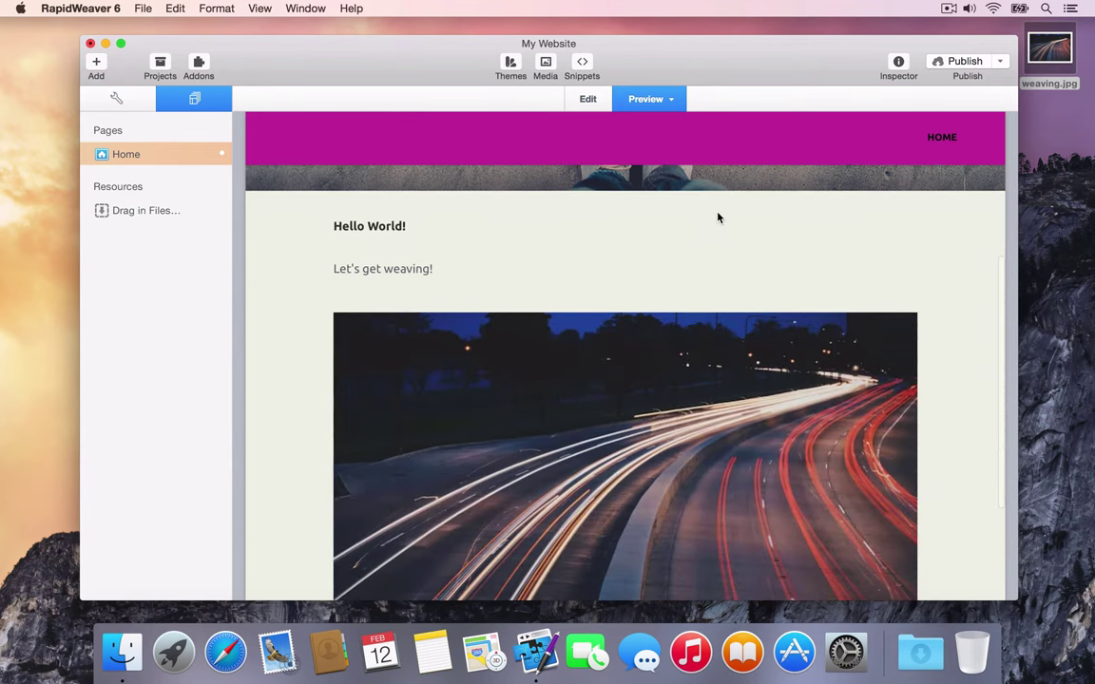
pyautogui.click(671, 99)
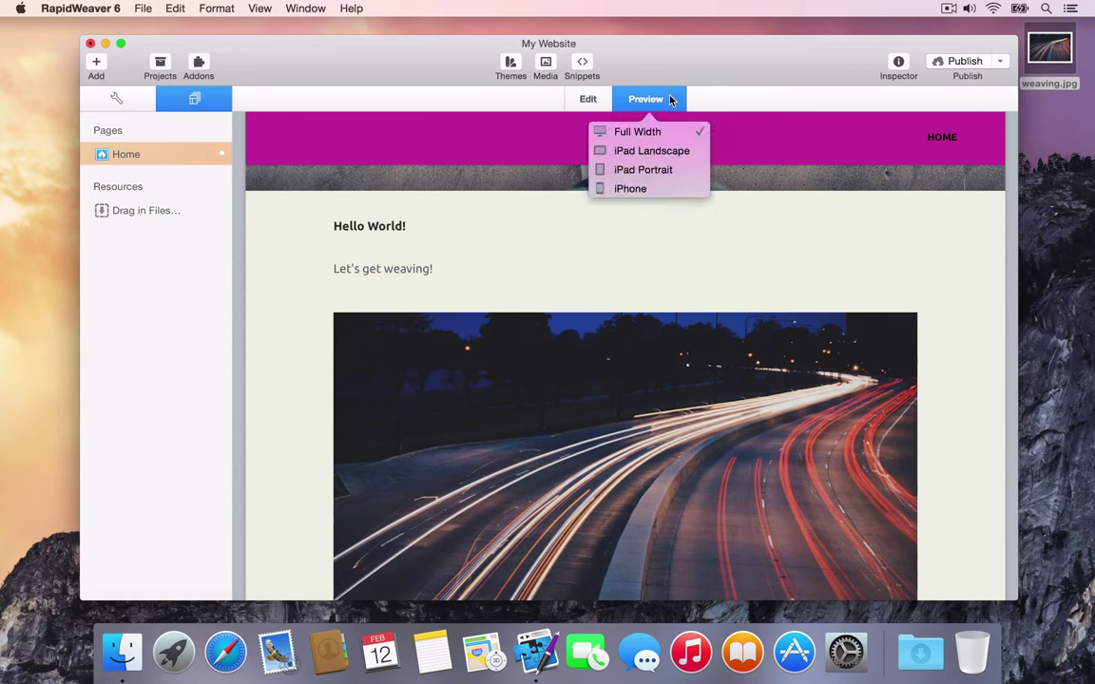
pyautogui.click(687, 177)
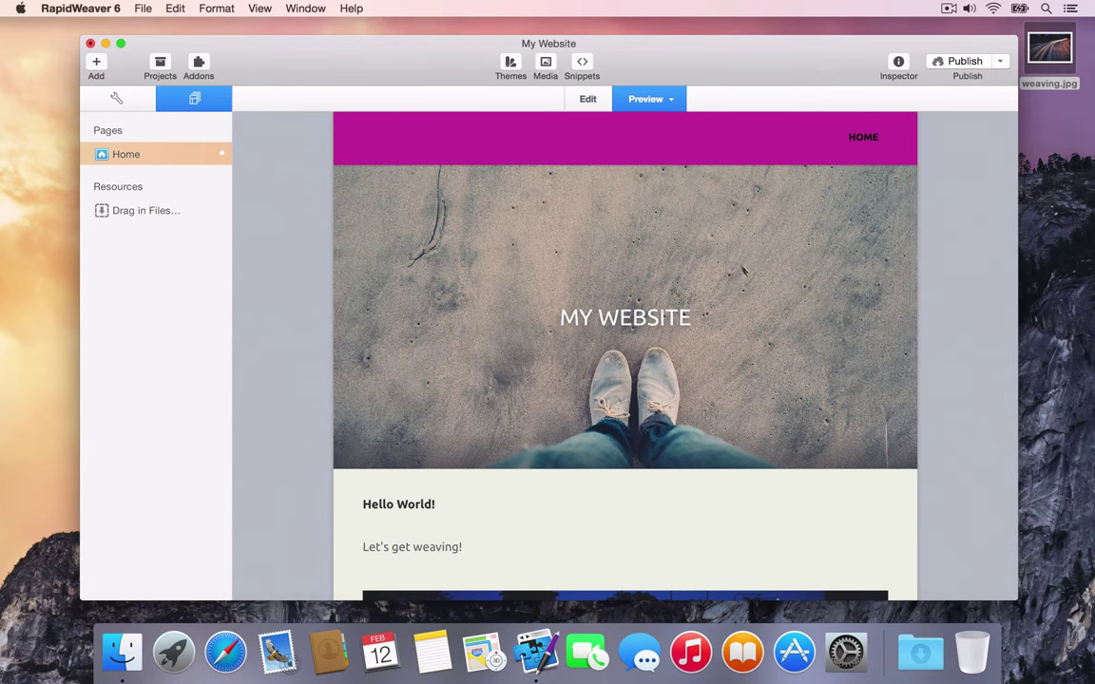
pyautogui.scroll(-5, 754, 287)
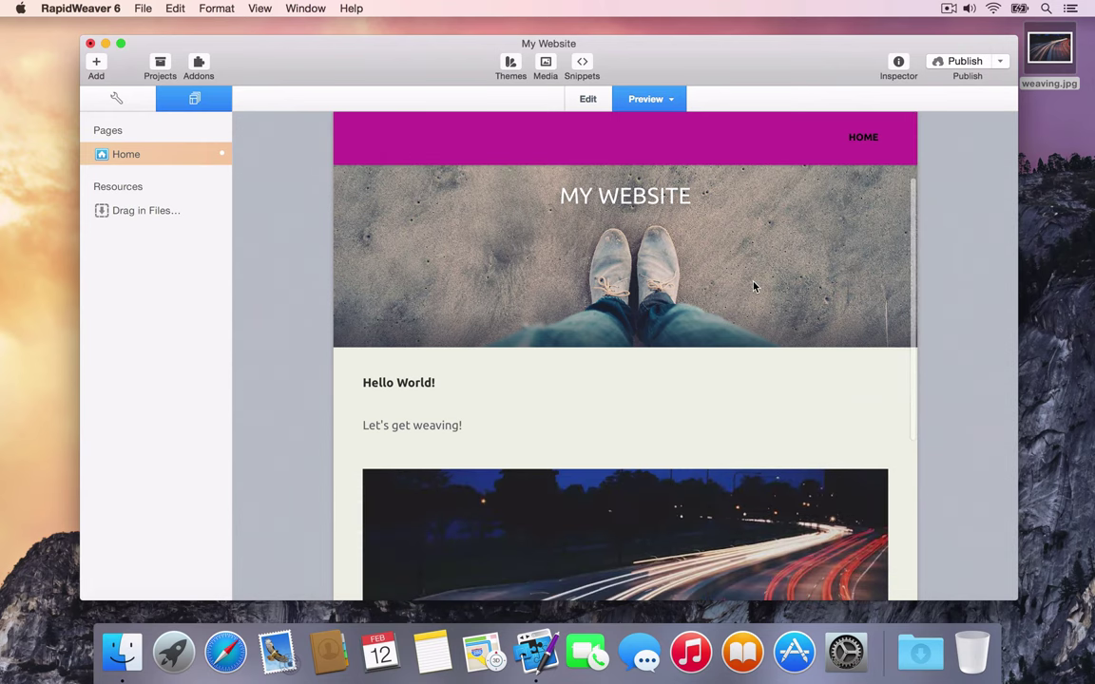
pyautogui.scroll(-2, 754, 286)
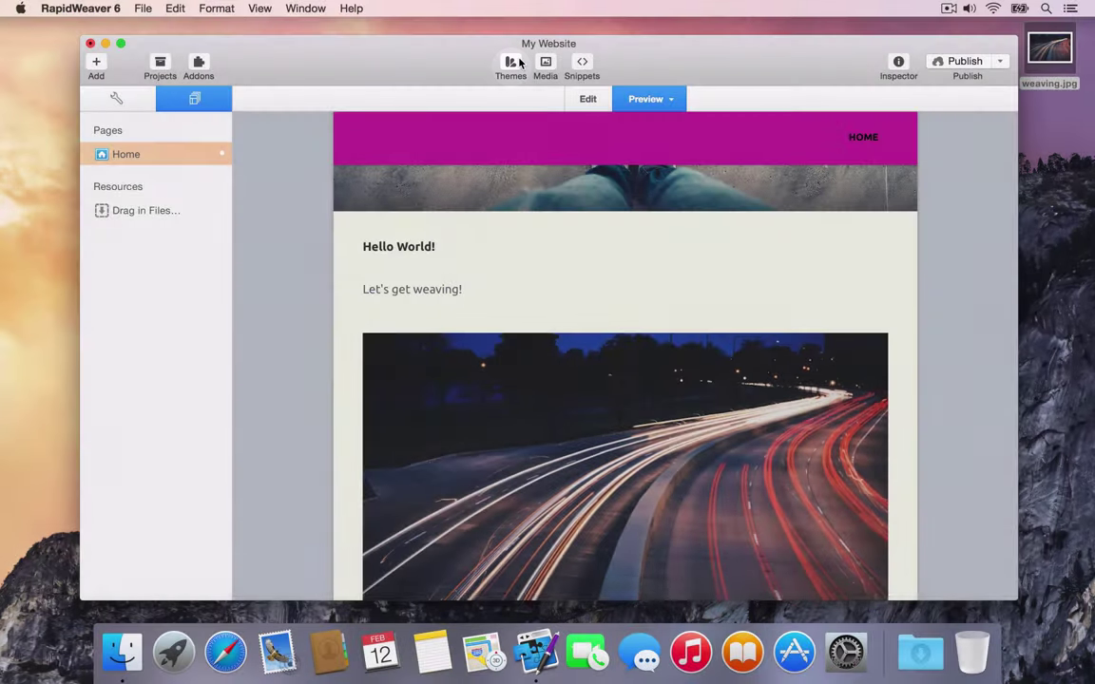
pyautogui.click(513, 65)
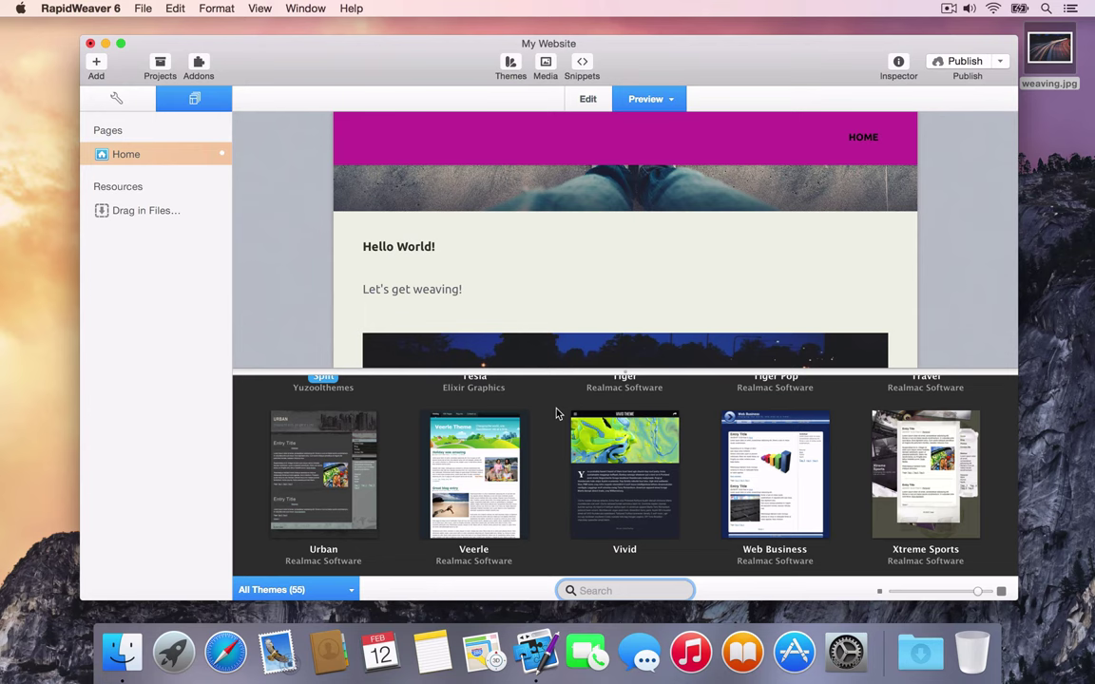
# Try the Tesla and Veerle themes, revert to Split, and close the theme browser.
pyautogui.scroll(3, 557, 415)
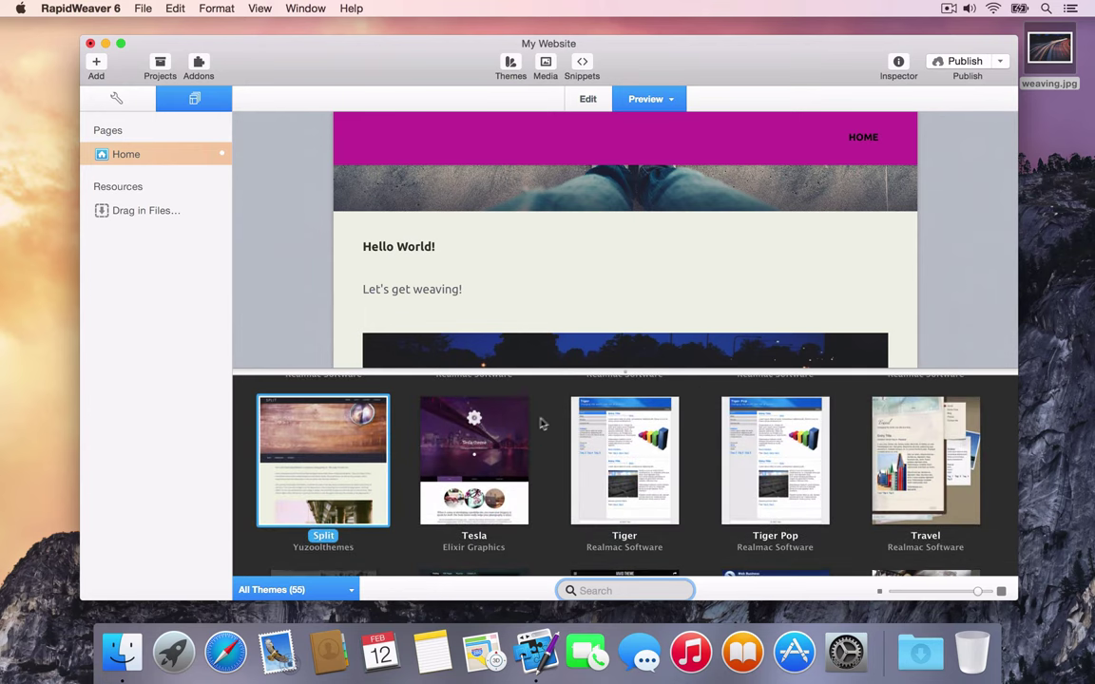
pyautogui.click(507, 439)
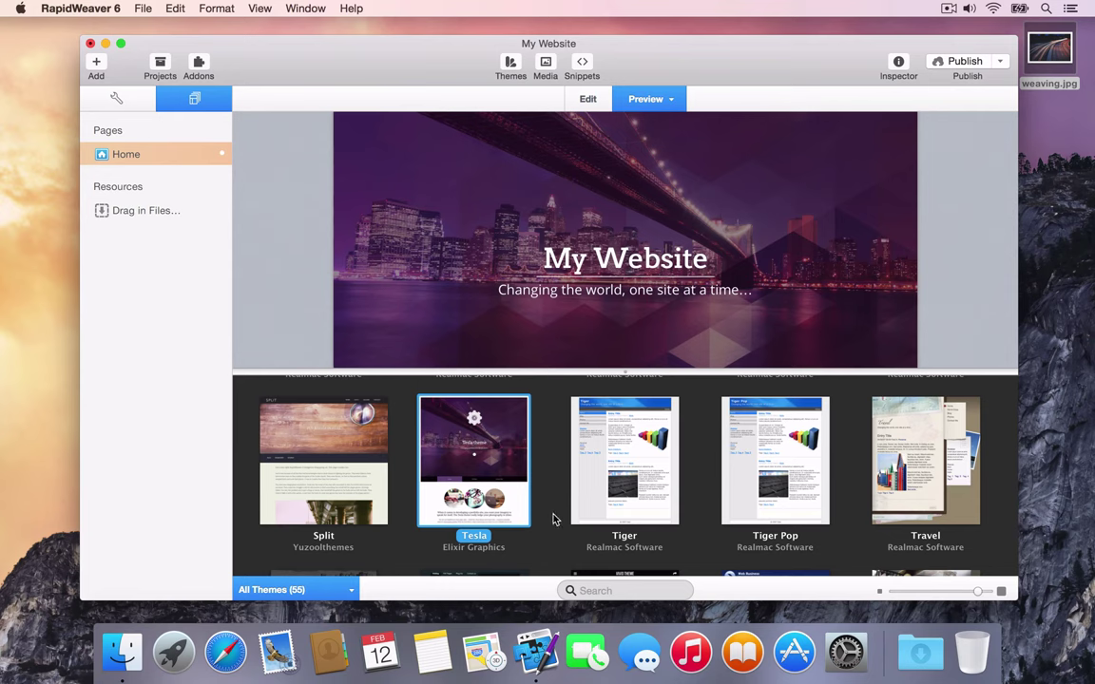
pyautogui.scroll(-3, 553, 518)
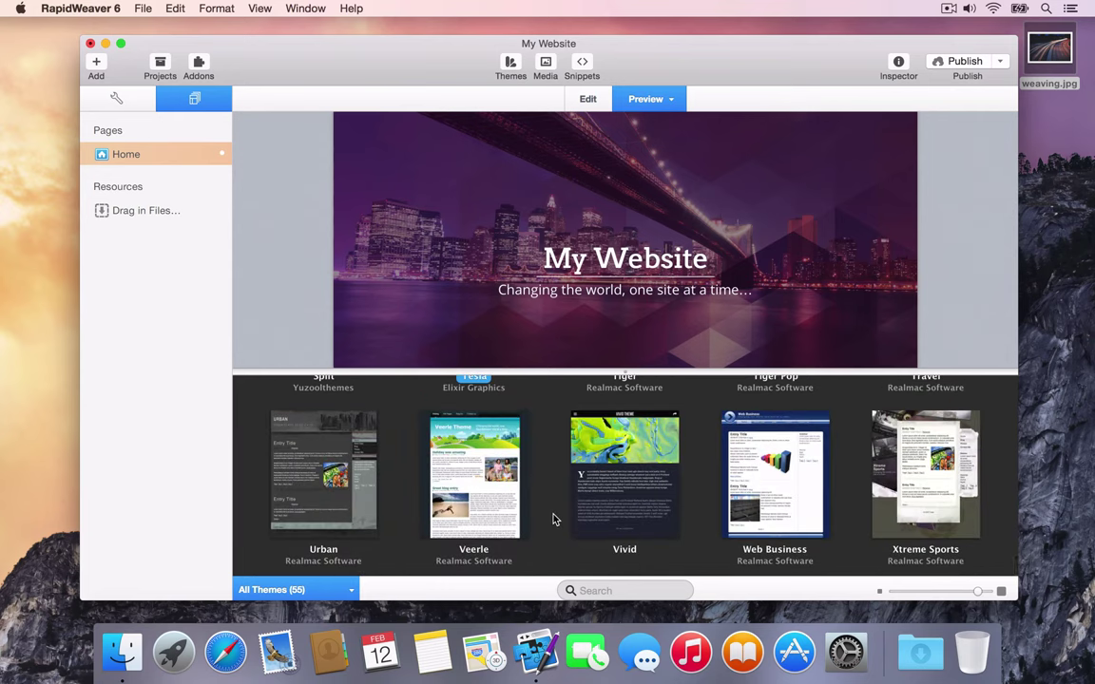
pyautogui.click(522, 490)
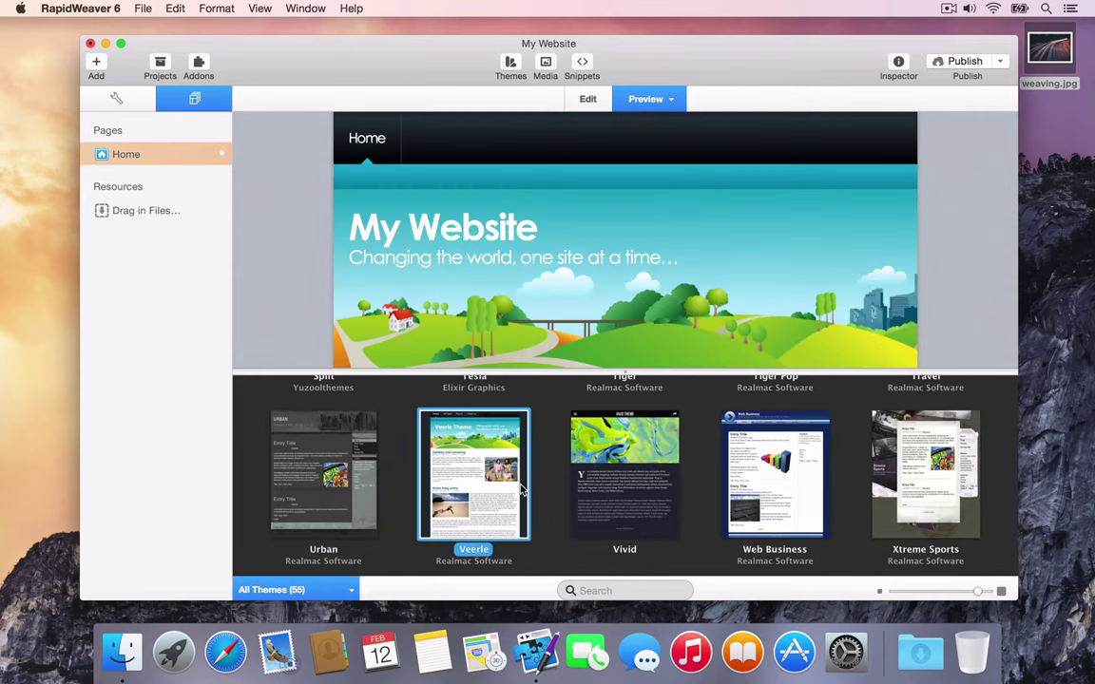
pyautogui.scroll(3, 522, 491)
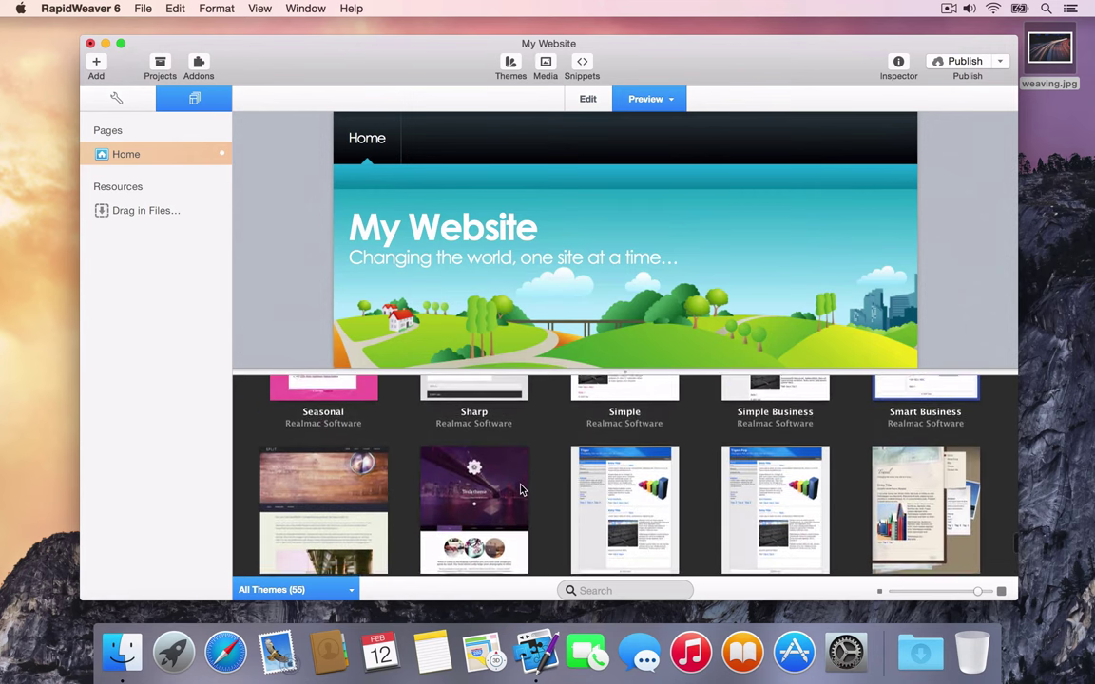
pyautogui.click(359, 505)
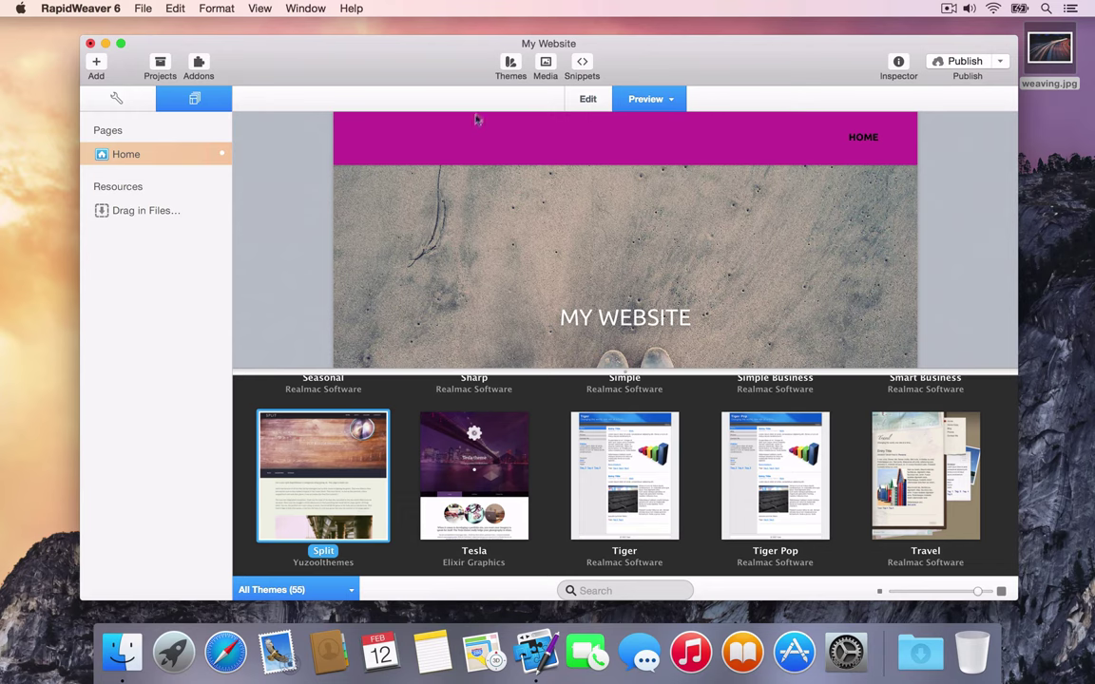
pyautogui.click(509, 64)
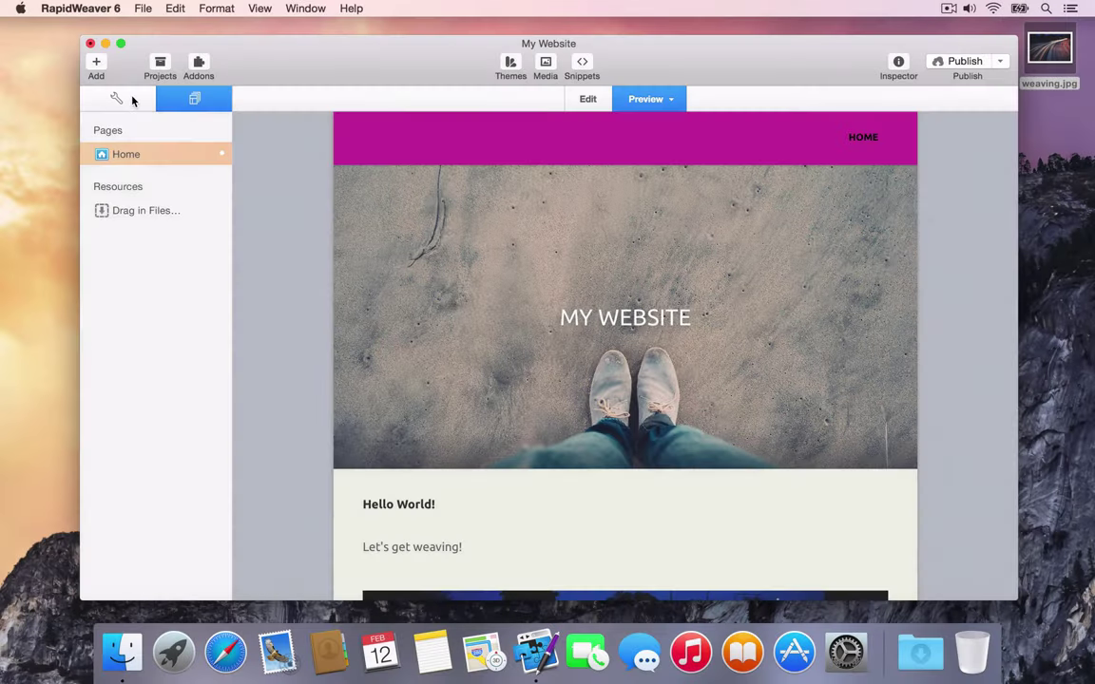
# Show the General settings (title, slogan, footer, web address) from the sidebar's wrench tab.
pyautogui.click(133, 100)
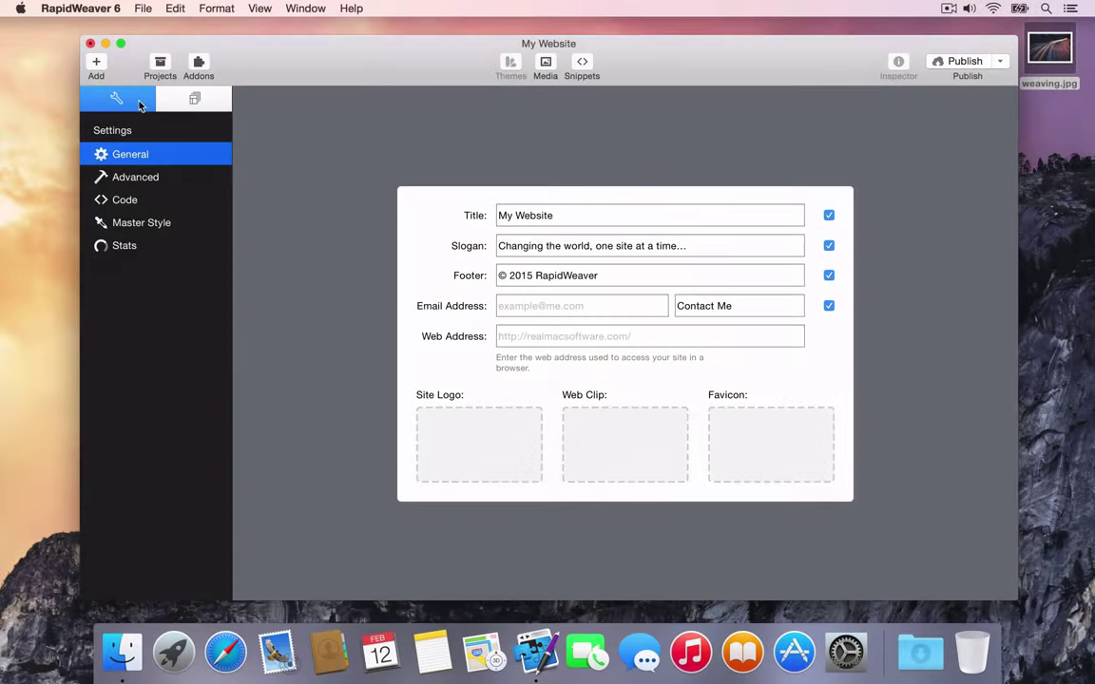
pyautogui.click(506, 336)
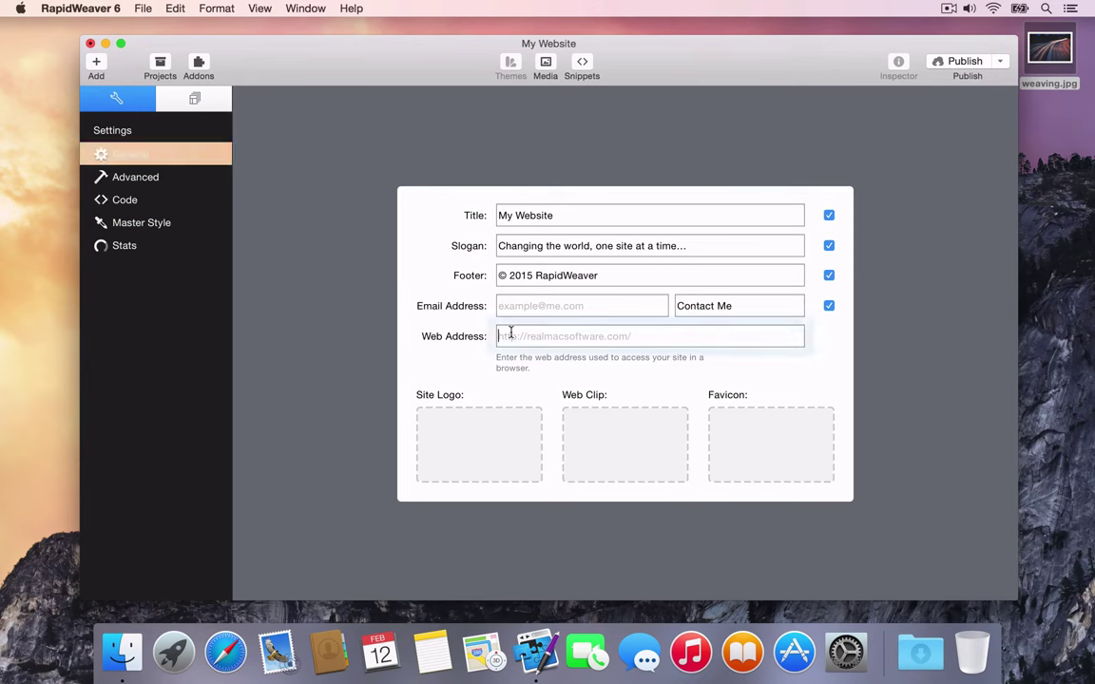
pyautogui.write('http://r')
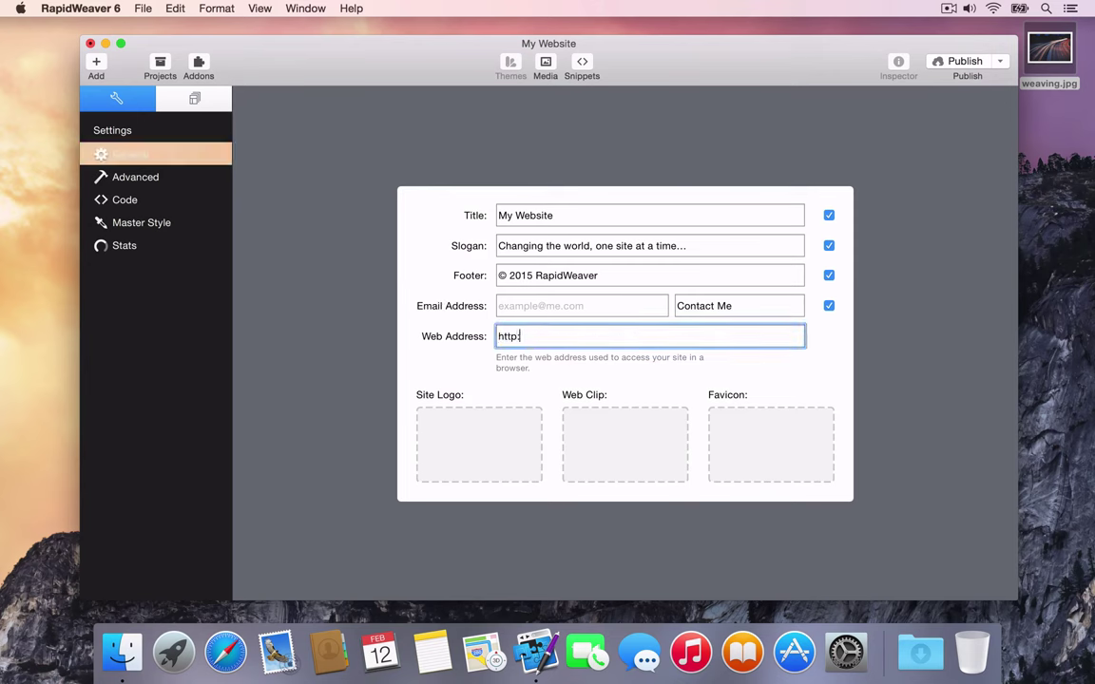
pyautogui.write('apidweavertesting.com')
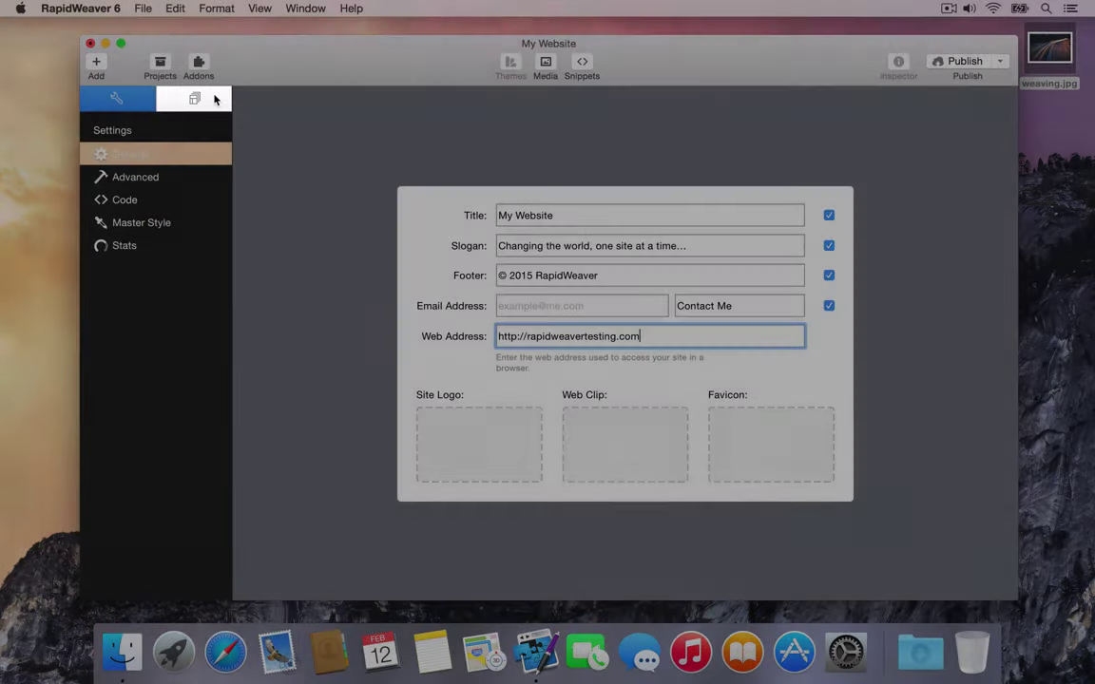
pyautogui.click(215, 99)
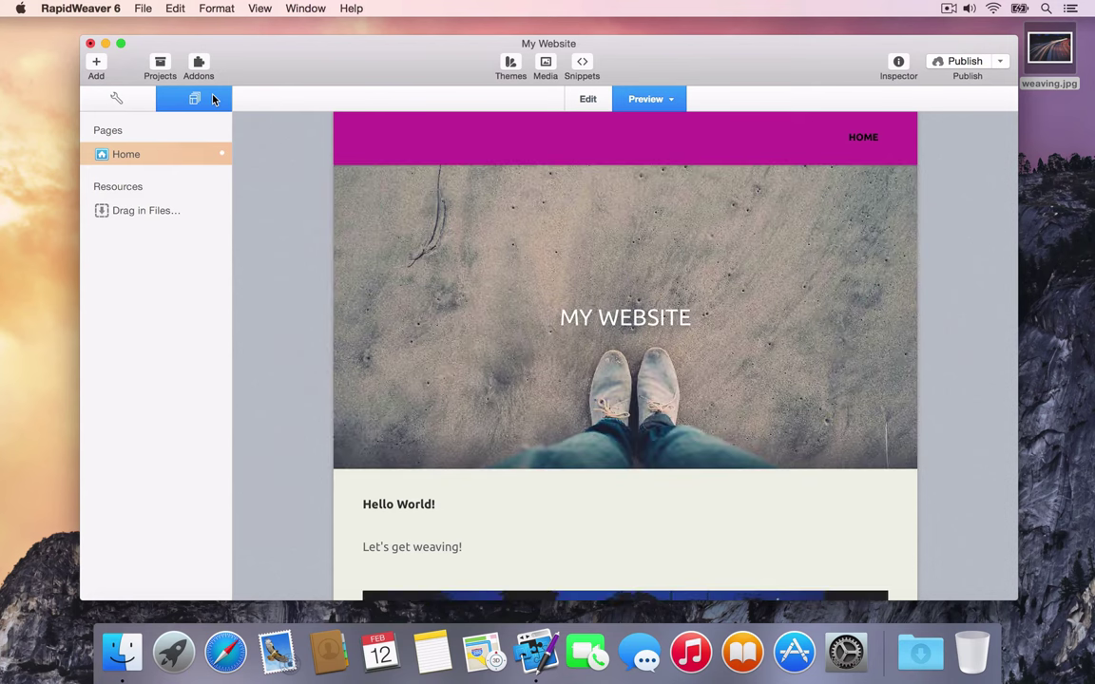
# Save the project as 'My Website' in the Desktop folder.
pyautogui.click(144, 9)
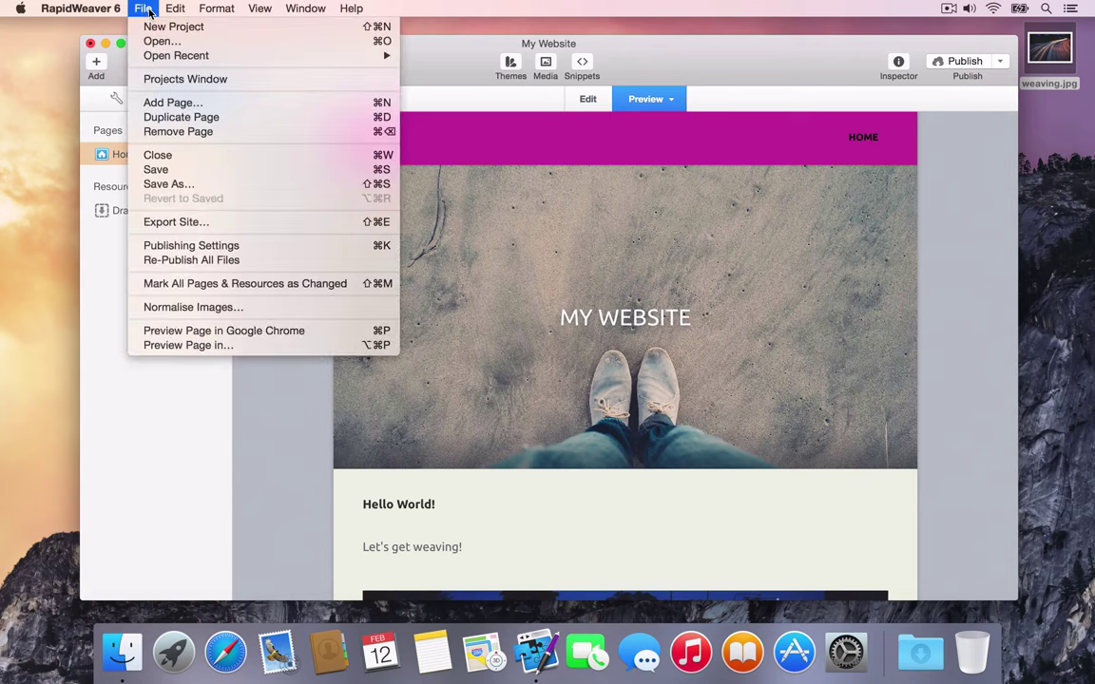
pyautogui.click(169, 169)
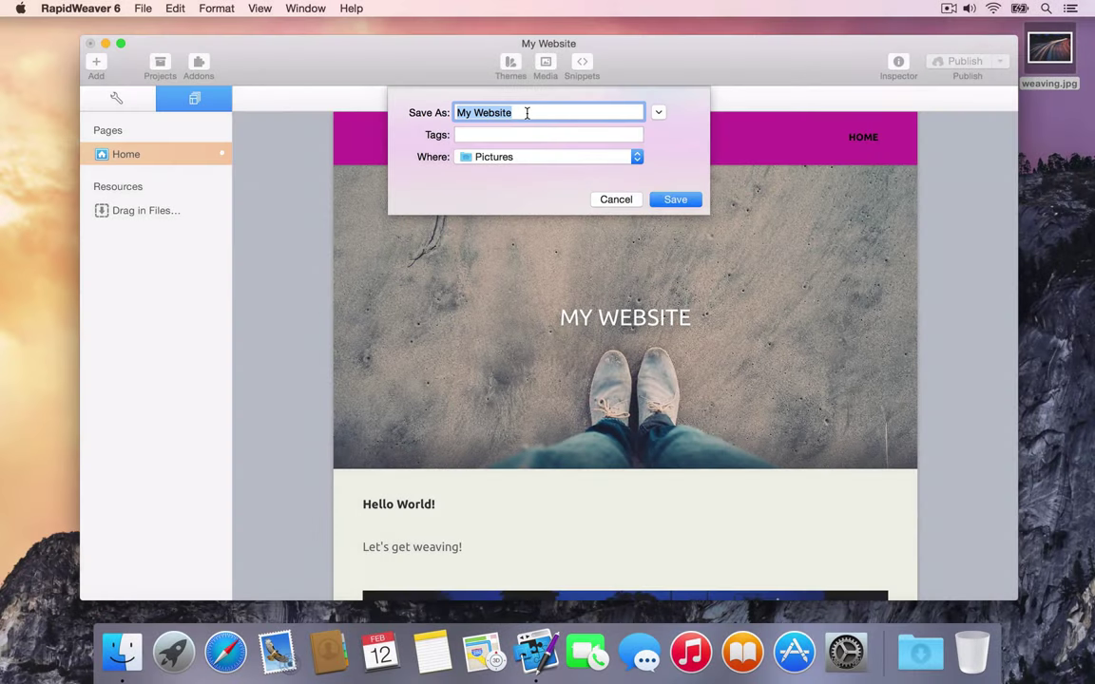
pyautogui.click(558, 157)
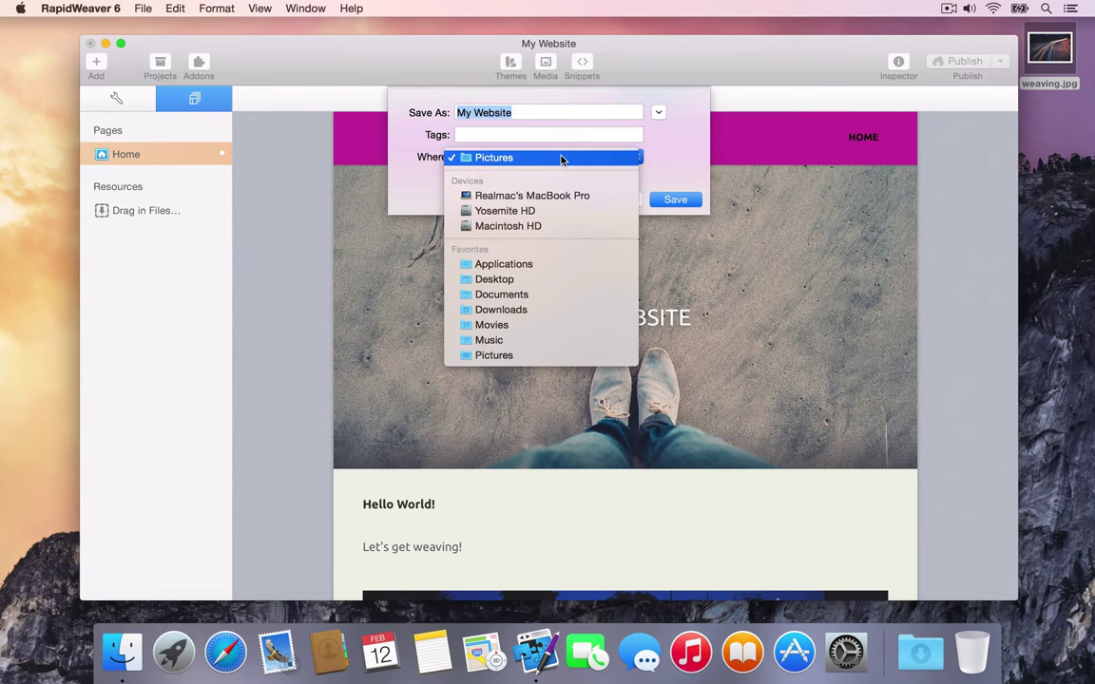
pyautogui.click(590, 279)
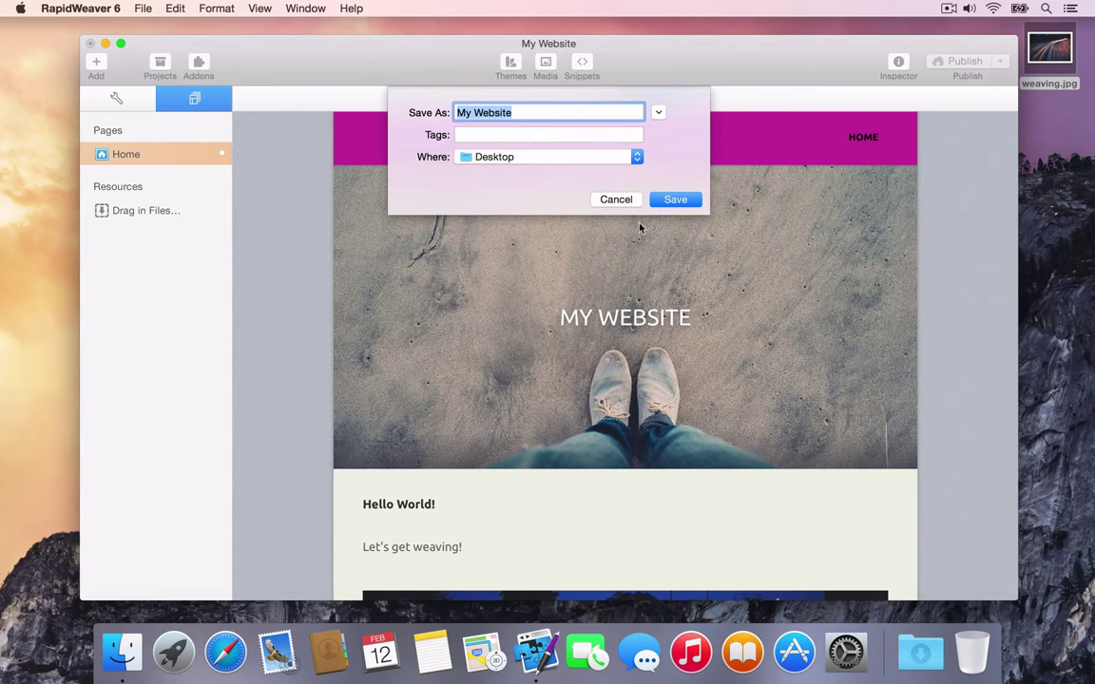
pyautogui.click(675, 200)
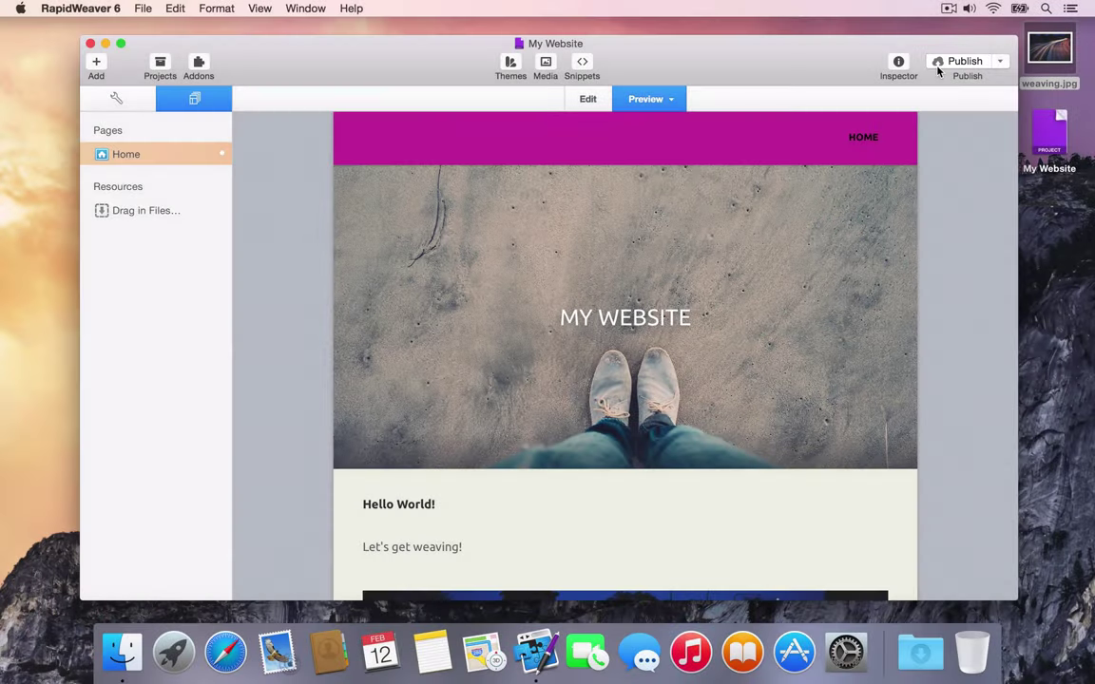
# Enter FTPS settings for rapidweavertesting.com, confirm the test connection succeeds, and upload the site.
pyautogui.click(937, 70)
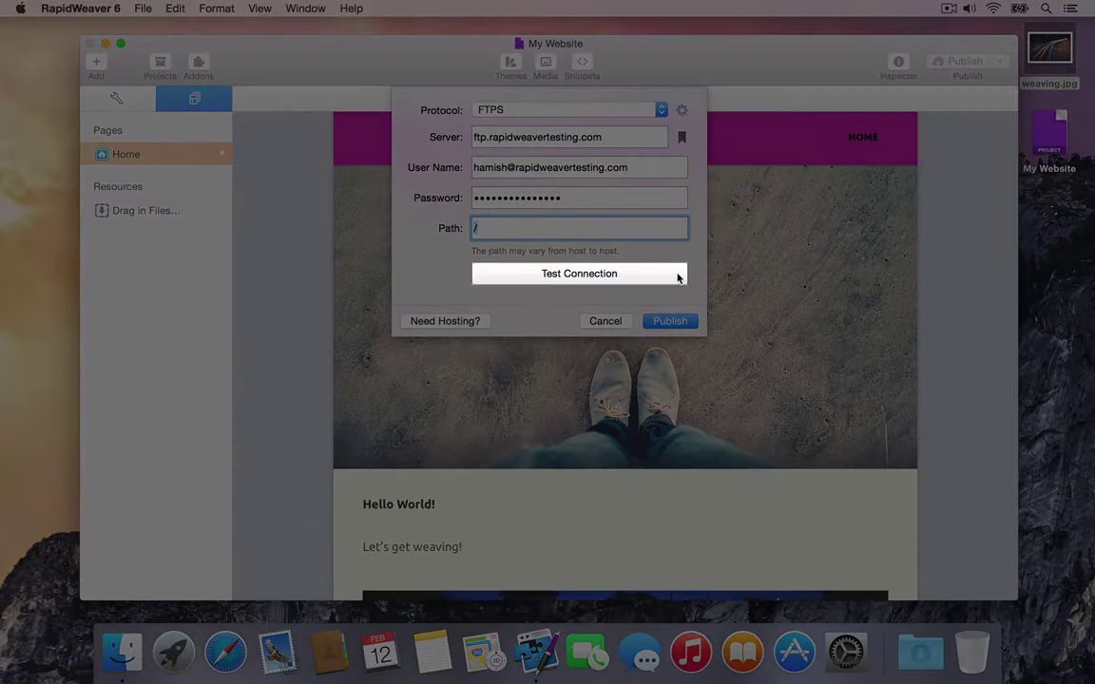
pyautogui.click(677, 277)
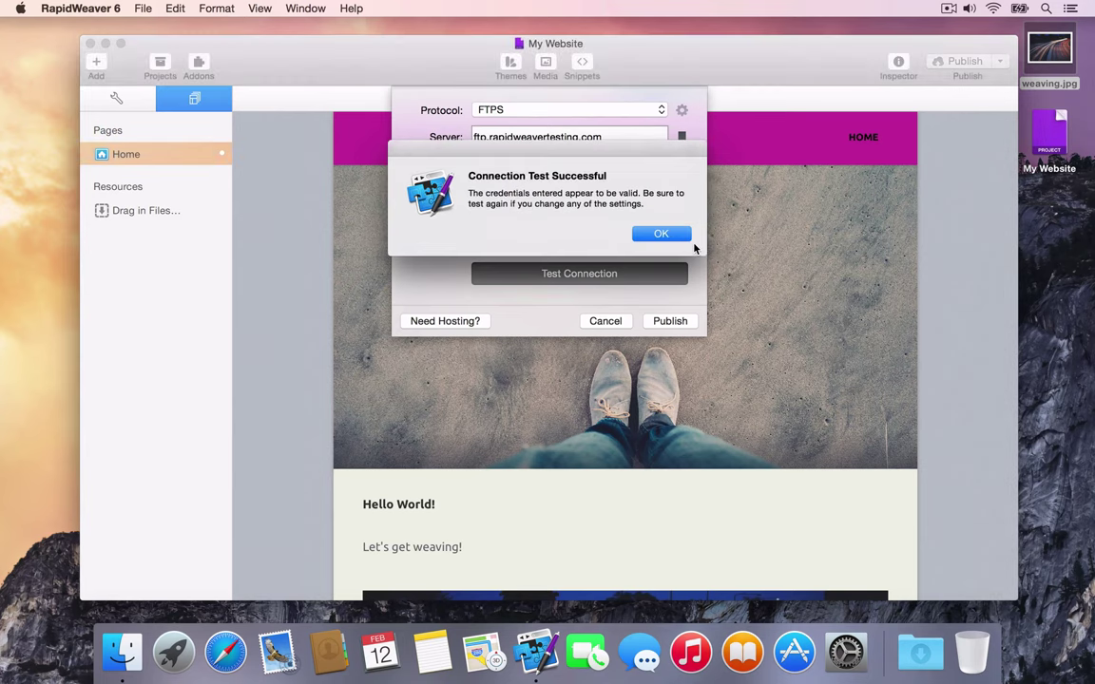
pyautogui.click(684, 238)
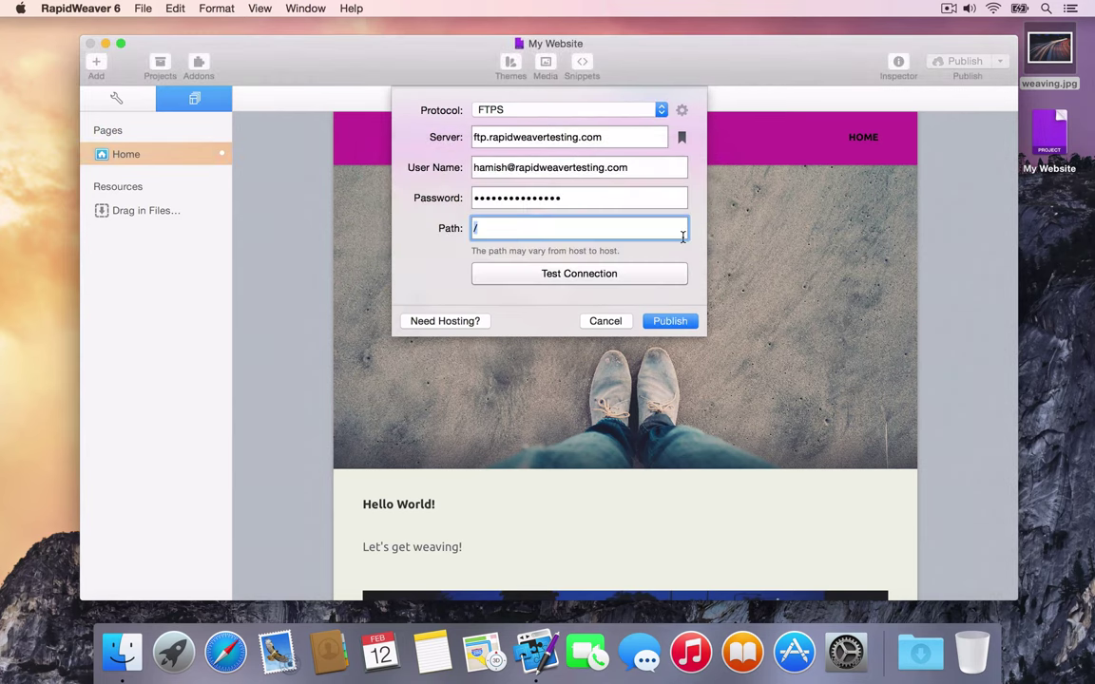
pyautogui.click(671, 322)
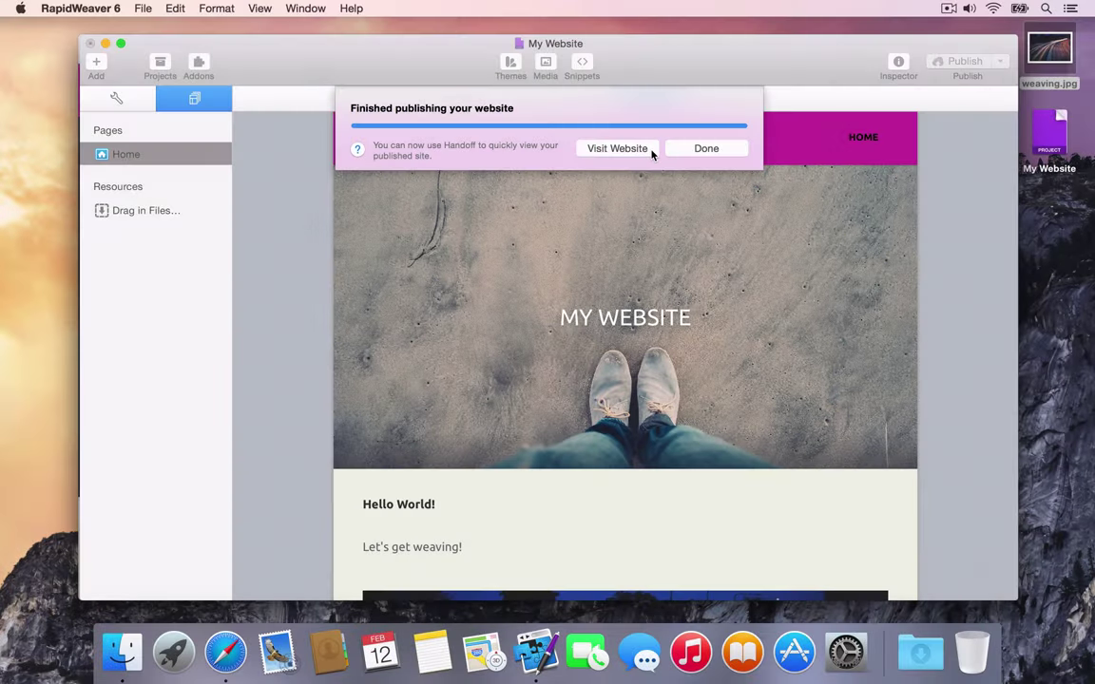
# Open the published rapidweavertesting.com site in Safari once publishing completes.
pyautogui.click(651, 151)
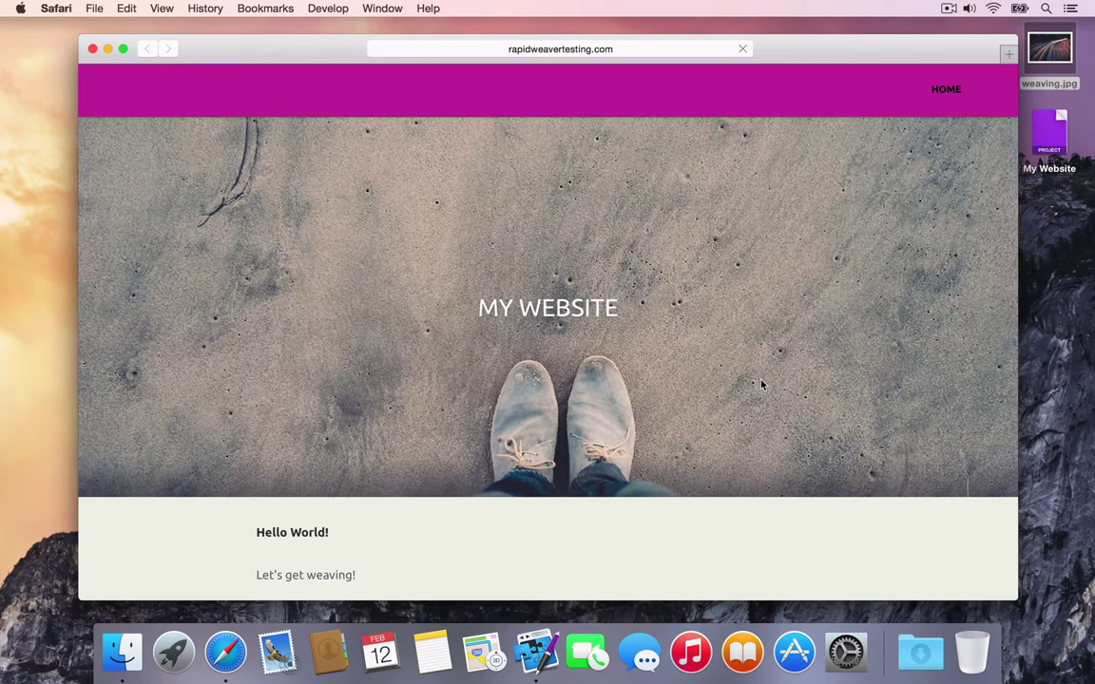
pyautogui.scroll(-10, 761, 385)
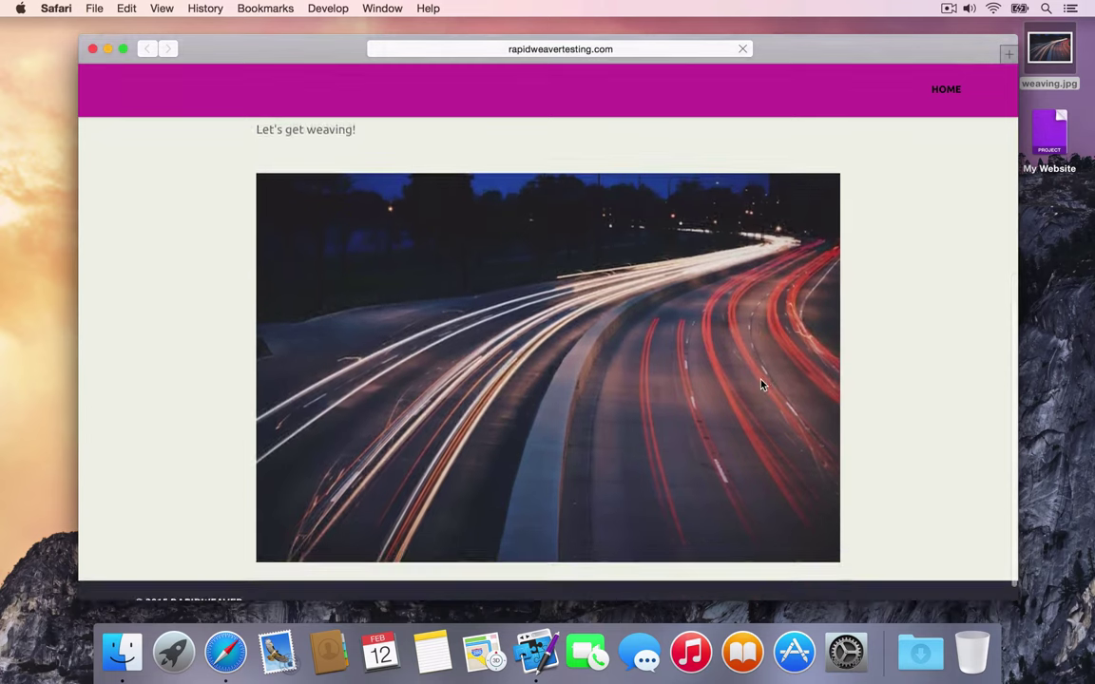
pyautogui.press('super+r')
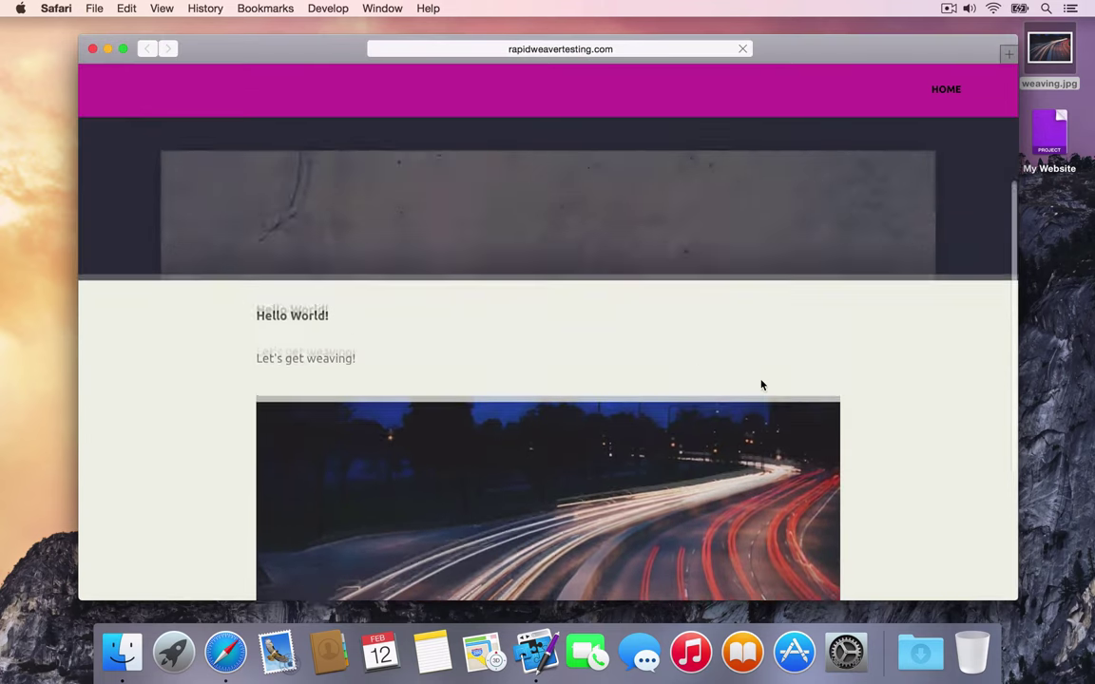